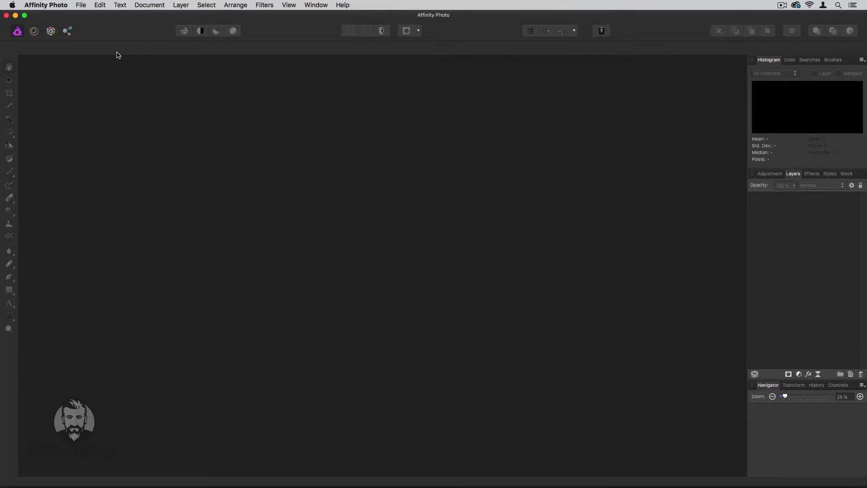
Open bear2.afphoto from Transferências, showing the cut-out bear on transparency
{"action": "left_click", "coordinate": [81, 6]}
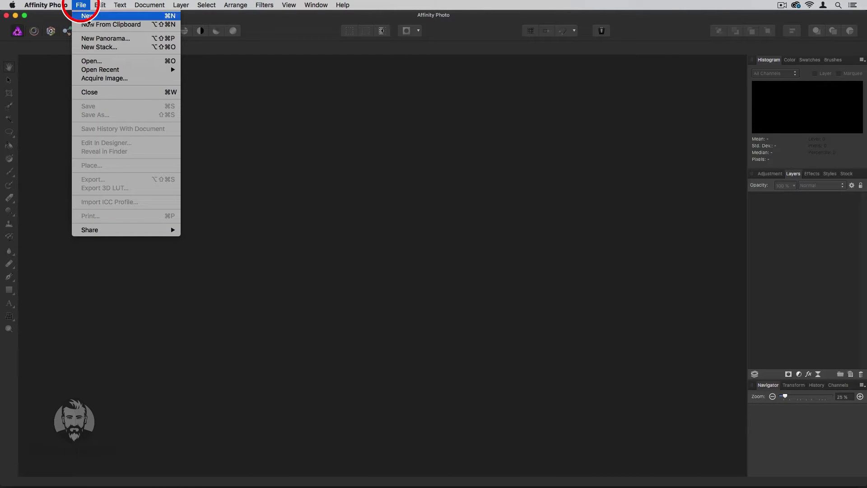
{"action": "left_click", "coordinate": [92, 62]}
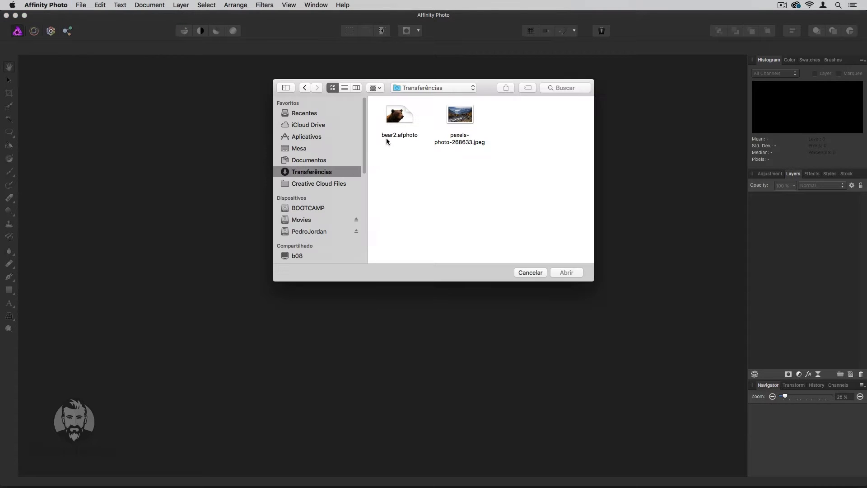
{"action": "left_click", "coordinate": [397, 123]}
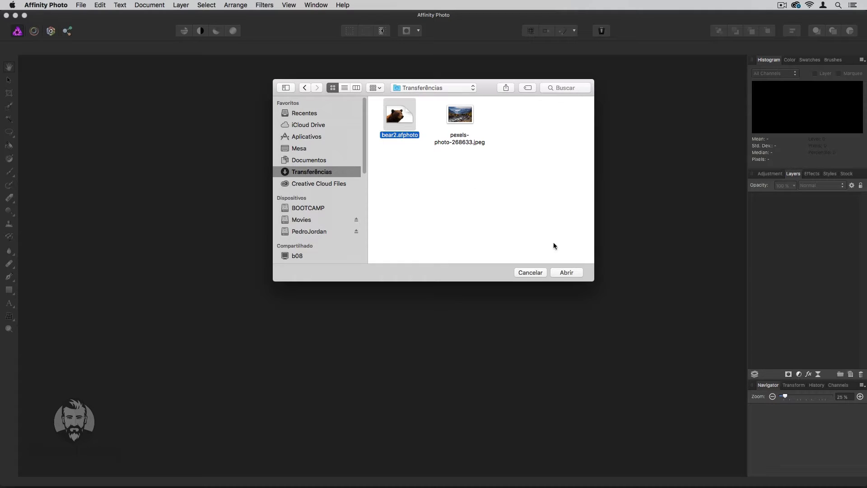
{"action": "left_click", "coordinate": [567, 273]}
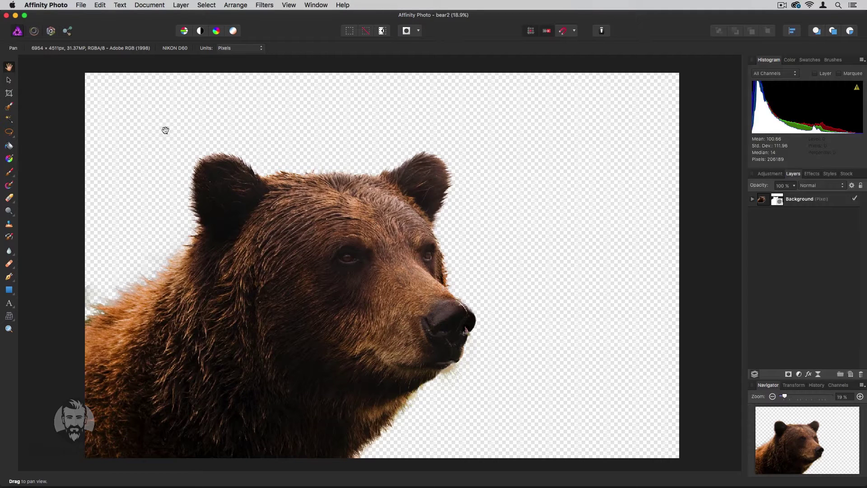
Place pexels-photo-268633.jpeg filling the canvas and move it beneath the bear layer
{"action": "left_click", "coordinate": [81, 5]}
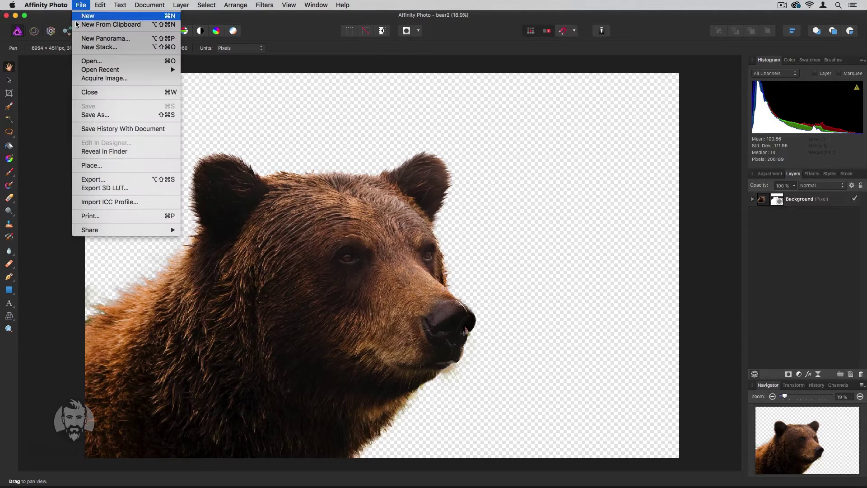
{"action": "left_click", "coordinate": [109, 166]}
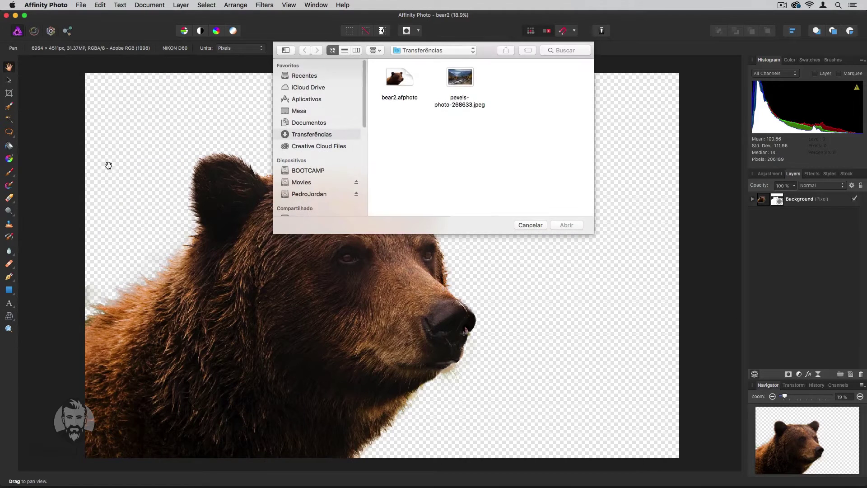
{"action": "left_click", "coordinate": [459, 84]}
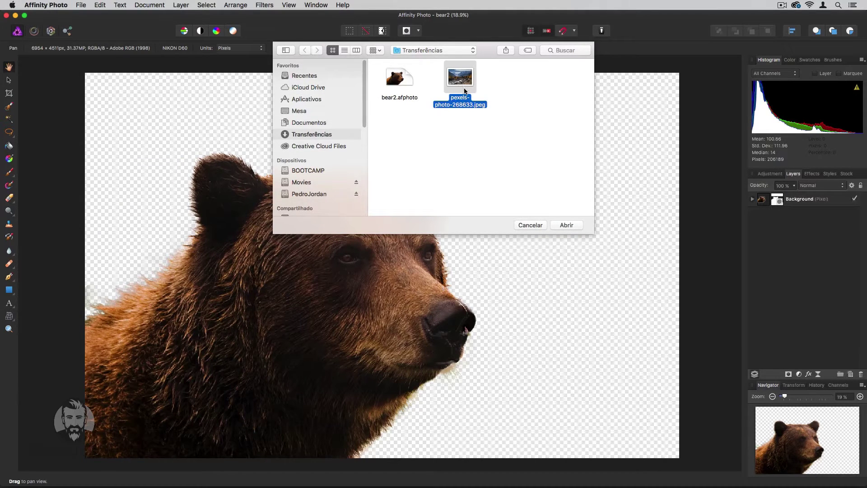
{"action": "left_click", "coordinate": [567, 225]}
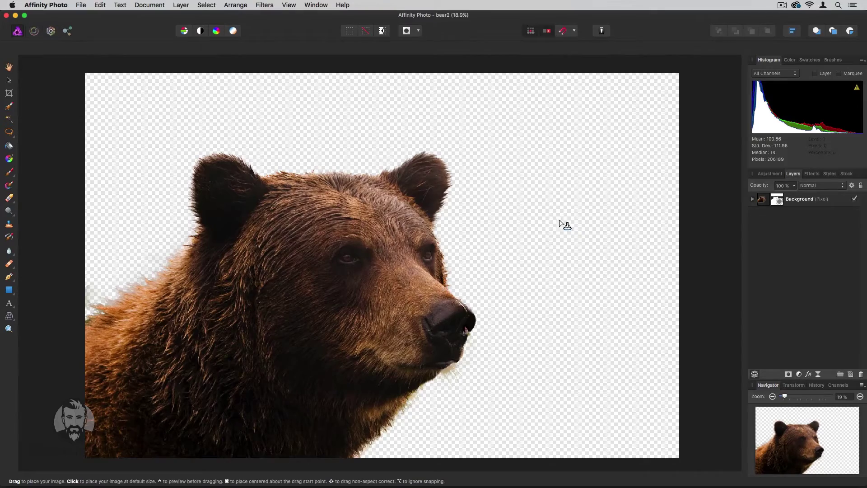
{"action": "left_click_drag", "start_coordinate": [112, 126], "coordinate": [520, 249]}
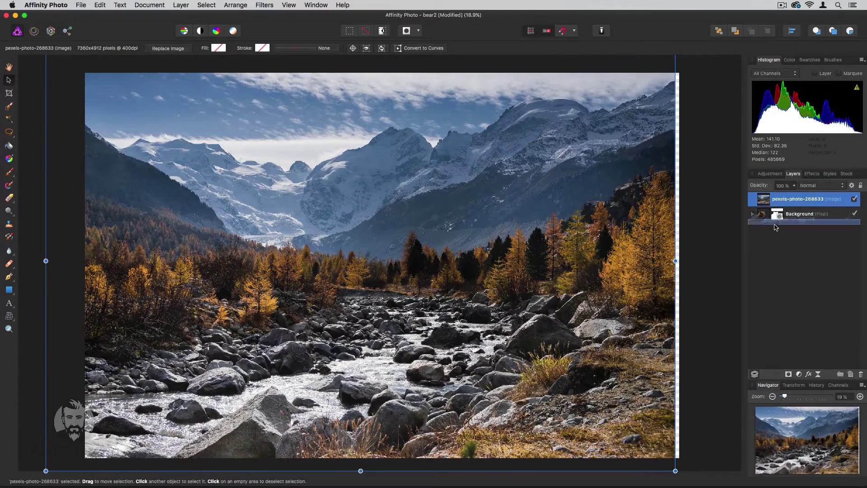
{"action": "left_click_drag", "start_coordinate": [764, 229], "coordinate": [763, 226]}
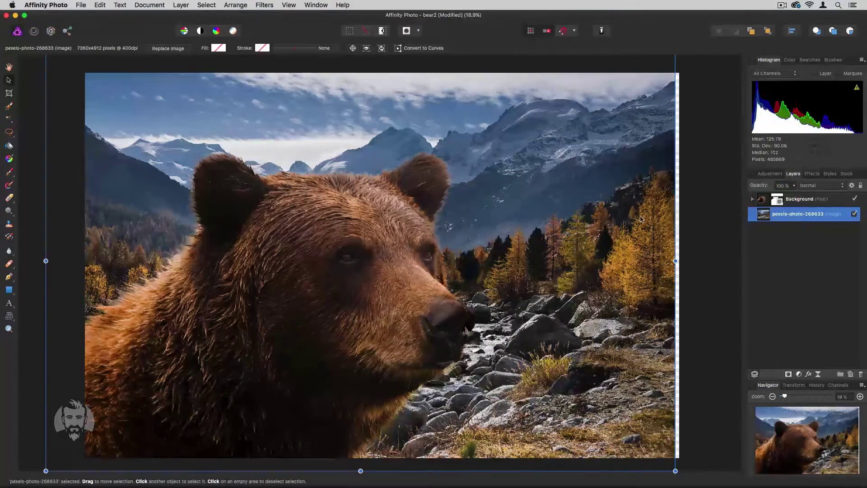
{"action": "left_click_drag", "start_coordinate": [635, 219], "coordinate": [641, 217]}
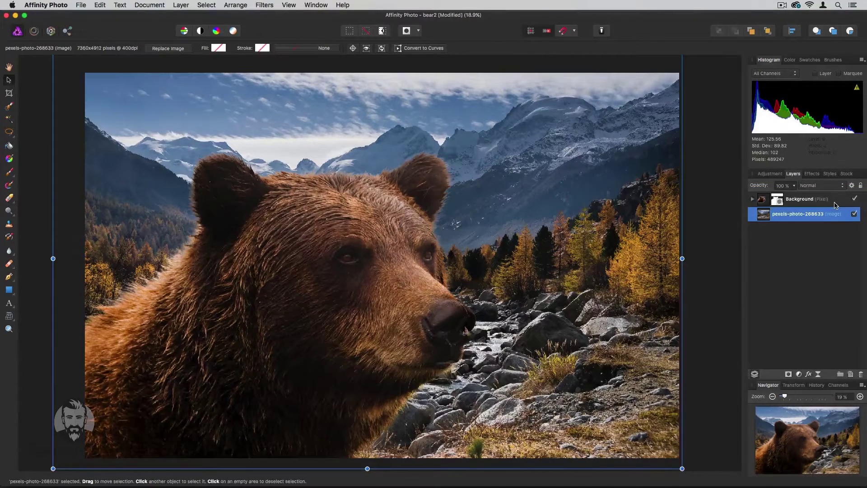
{"action": "left_click", "coordinate": [834, 204]}
Duplicate the bear layer and add an HSL adjustment with Saturation -100% and Luminosity 1%
{"action": "right_click", "coordinate": [833, 204]}
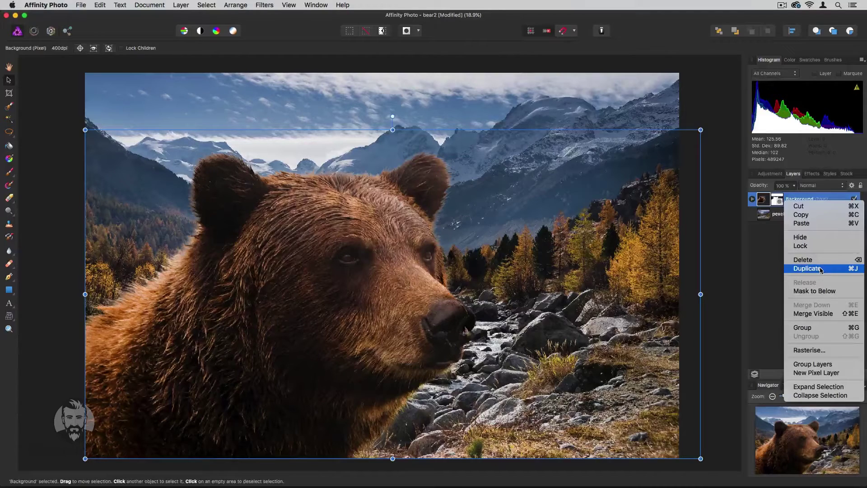
{"action": "left_click", "coordinate": [858, 271]}
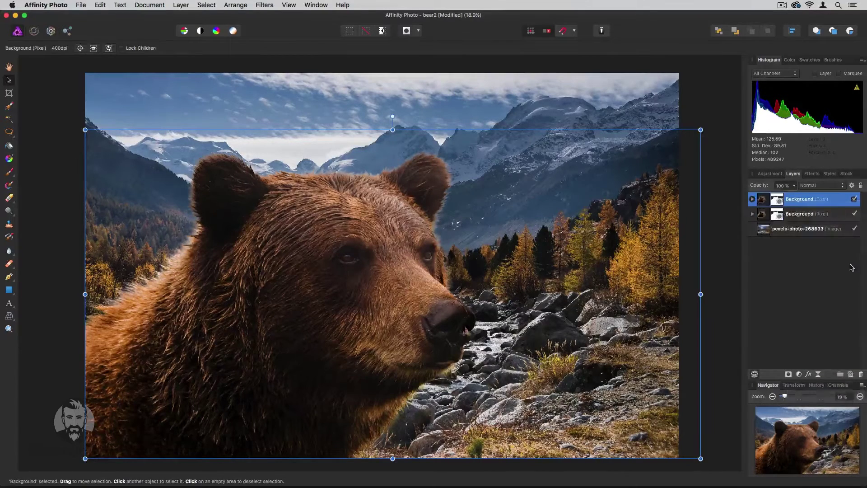
{"action": "left_click", "coordinate": [798, 374]}
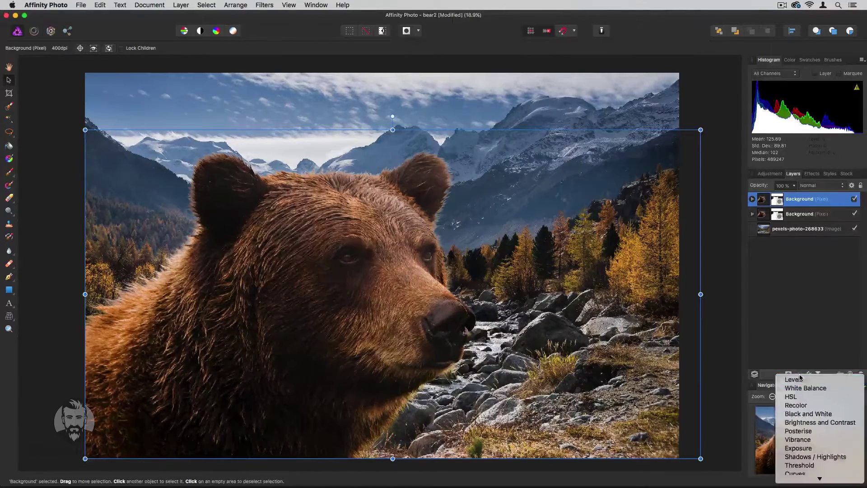
{"action": "left_click", "coordinate": [802, 401]}
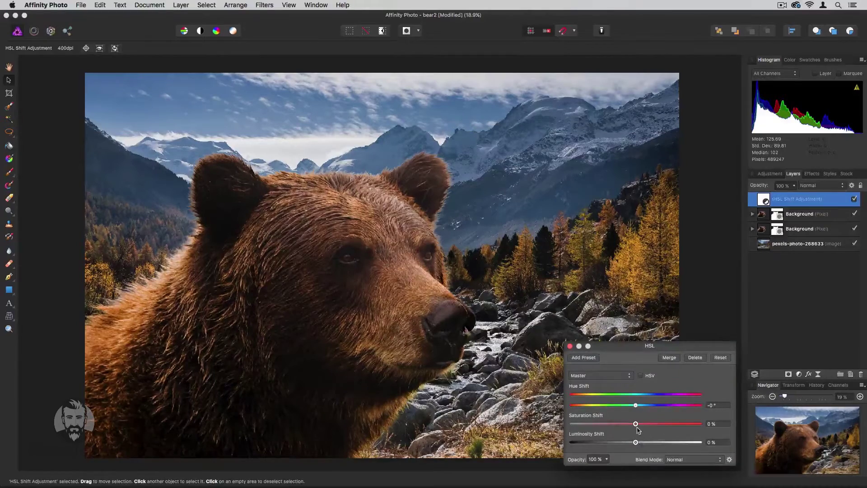
{"action": "left_click_drag", "start_coordinate": [635, 423], "coordinate": [564, 426]}
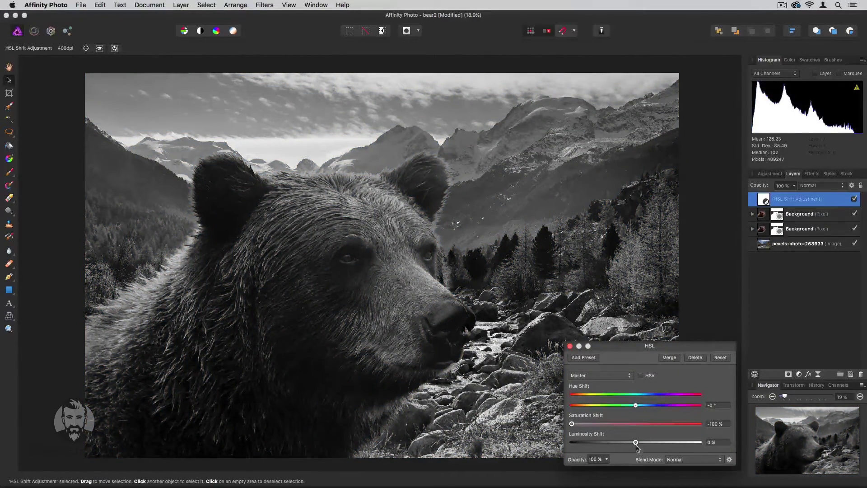
{"action": "left_click_drag", "start_coordinate": [636, 443], "coordinate": [642, 442]}
{"action": "left_click", "coordinate": [569, 346]}
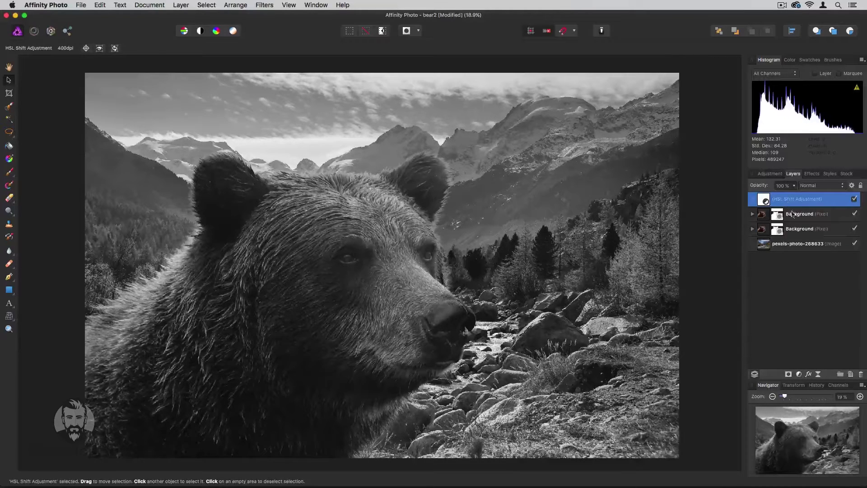
Merge the HSL adjustment into the top bear copy with Layer > Merge Selected
{"action": "left_click", "coordinate": [797, 218], "text": "shift"}
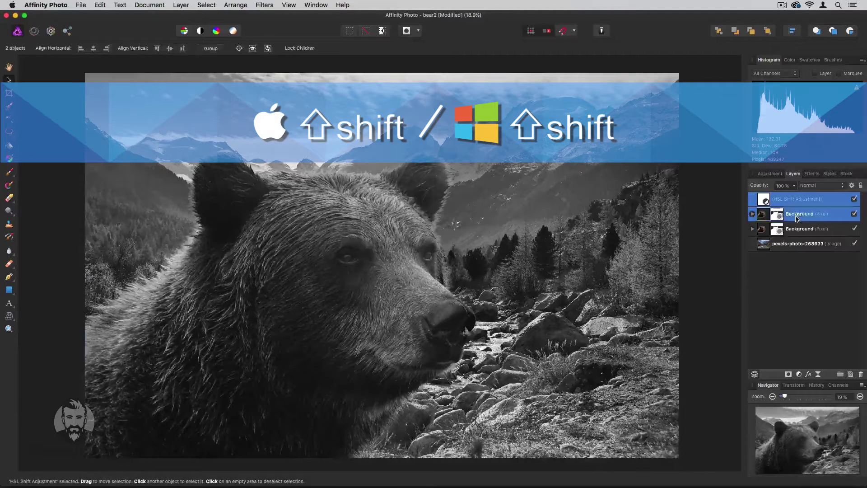
{"action": "left_click", "coordinate": [181, 6]}
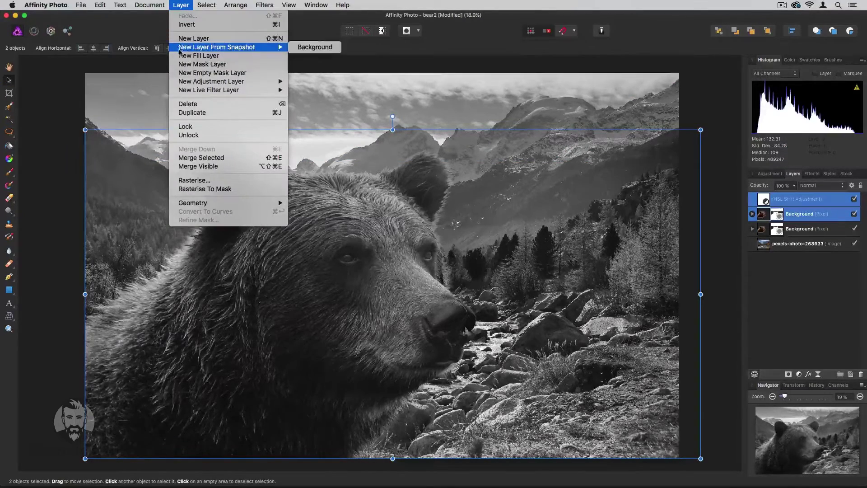
{"action": "left_click", "coordinate": [242, 161]}
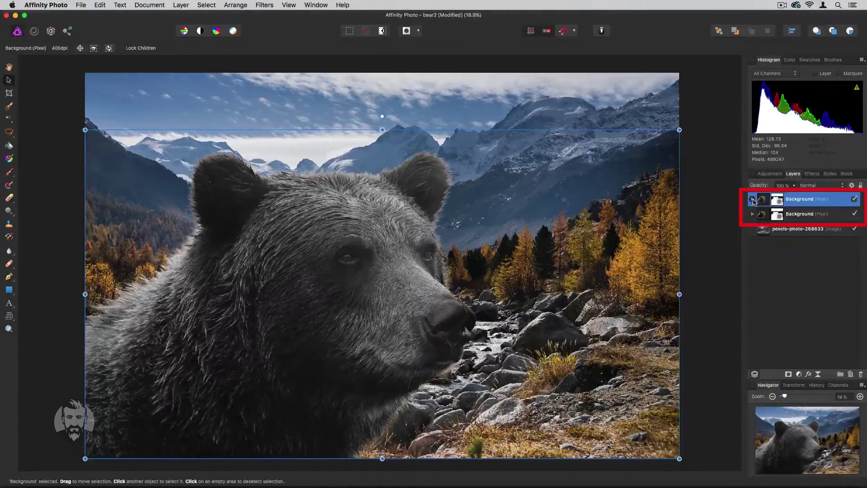
{"action": "left_click", "coordinate": [752, 199]}
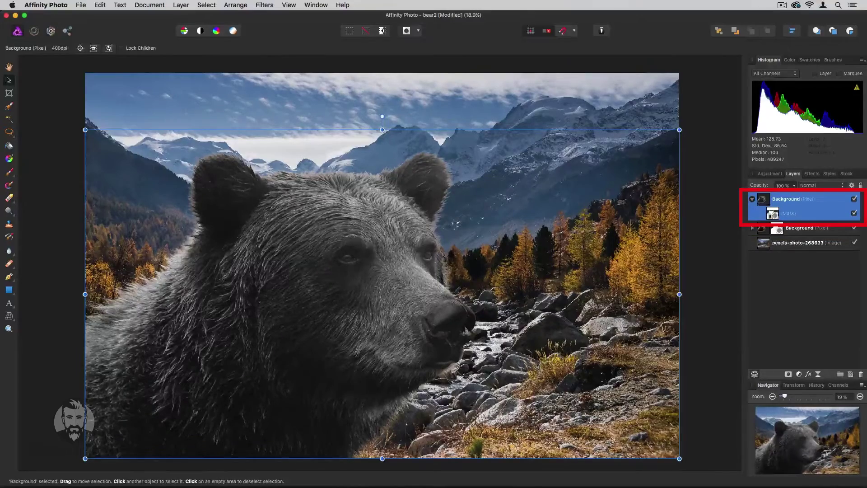
{"action": "left_click", "coordinate": [752, 200]}
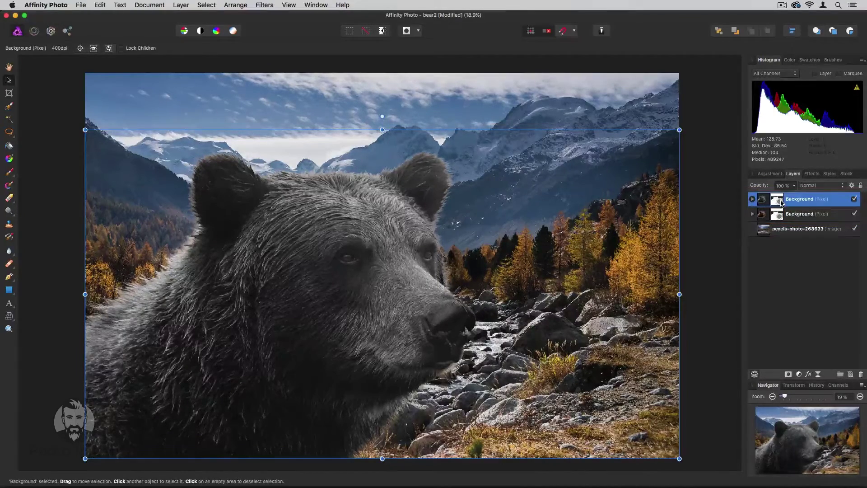
{"action": "left_click", "coordinate": [175, 5]}
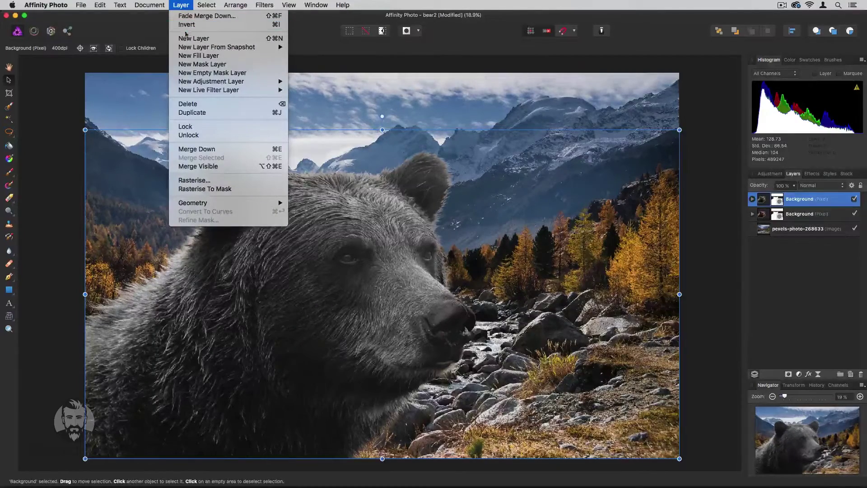
Add a white fill layer and place it below both bears, just above the landscape photo
{"action": "left_click", "coordinate": [217, 56]}
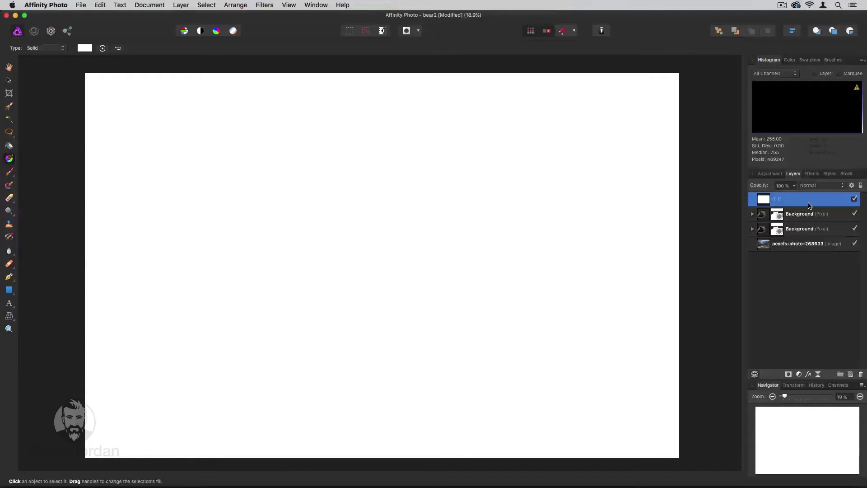
{"action": "left_click", "coordinate": [735, 31]}
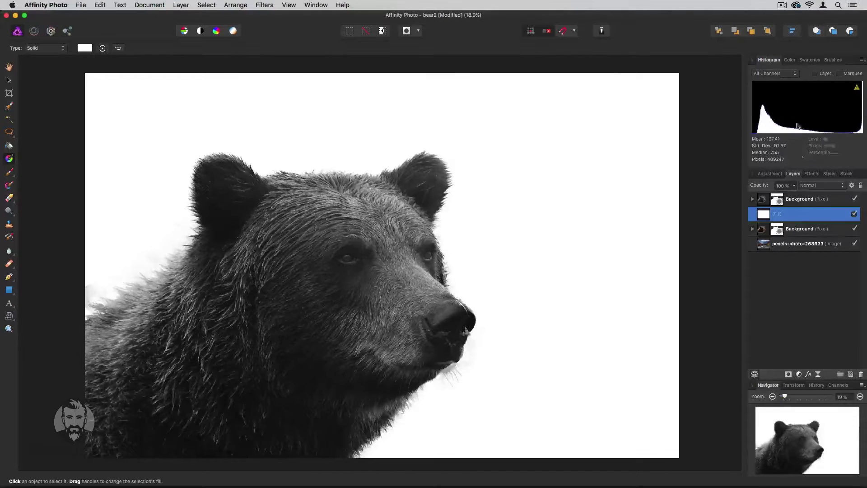
{"action": "left_click_drag", "start_coordinate": [796, 223], "coordinate": [764, 237]}
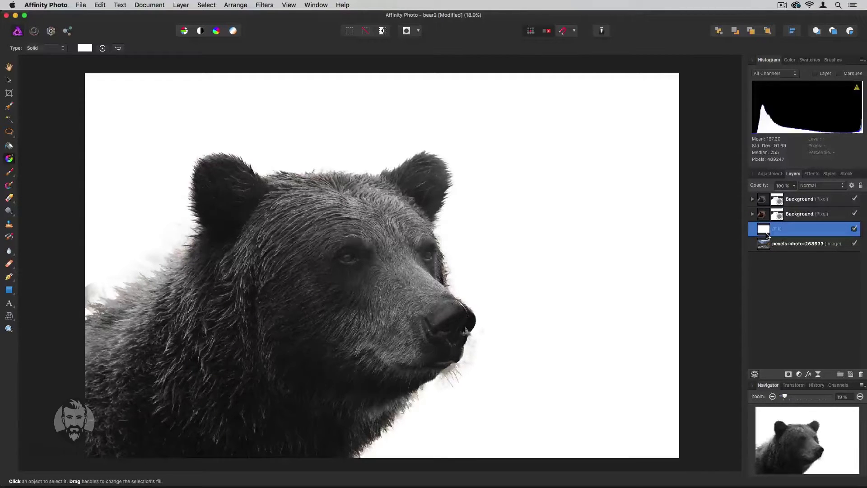
Mask the white fill with an inverted selection made from the bear's mask
{"action": "left_click", "coordinate": [770, 215]}
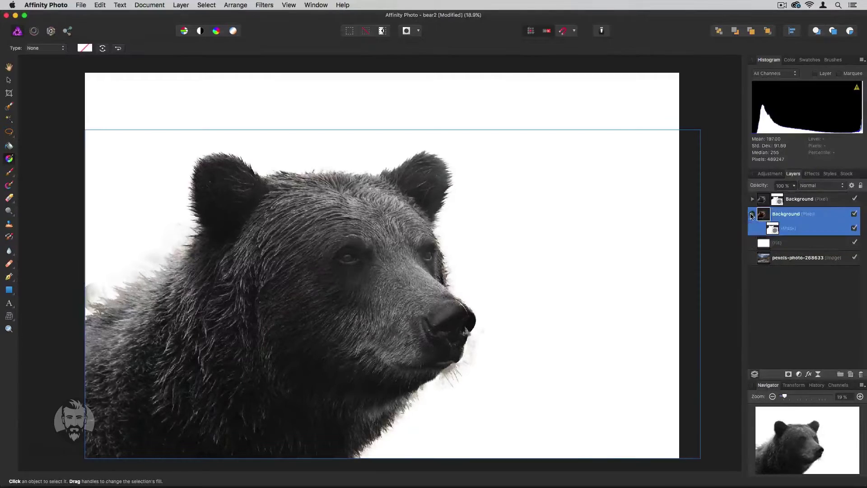
{"action": "left_click", "coordinate": [773, 231]}
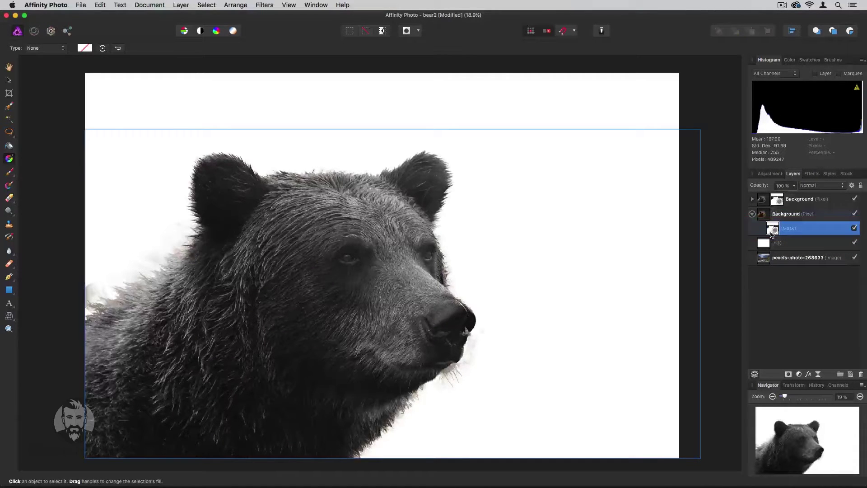
{"action": "left_click", "coordinate": [205, 4]}
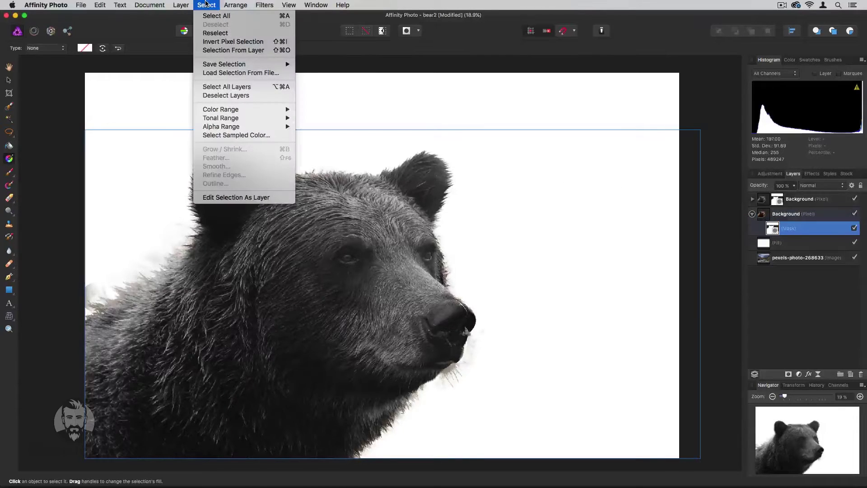
{"action": "left_click", "coordinate": [214, 50]}
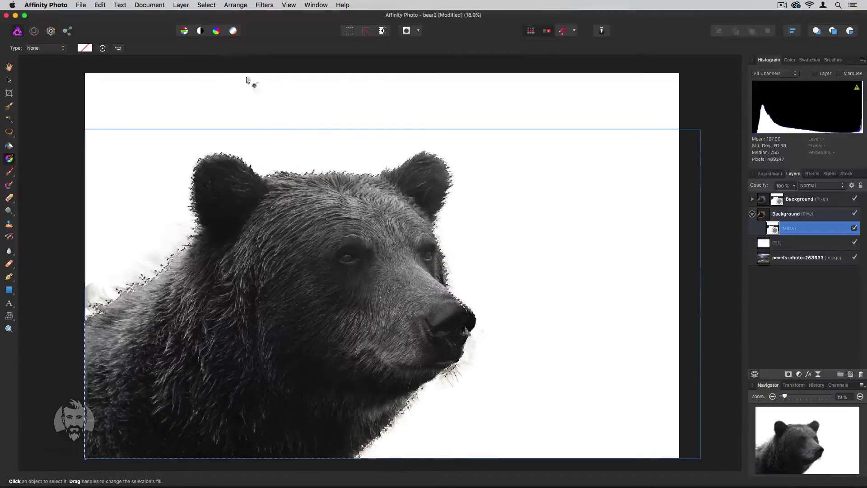
{"action": "left_click", "coordinate": [751, 214]}
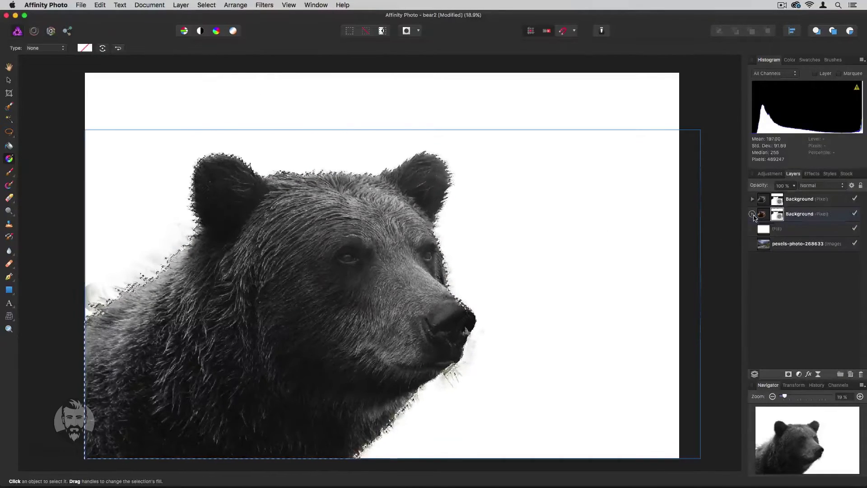
{"action": "left_click", "coordinate": [790, 233]}
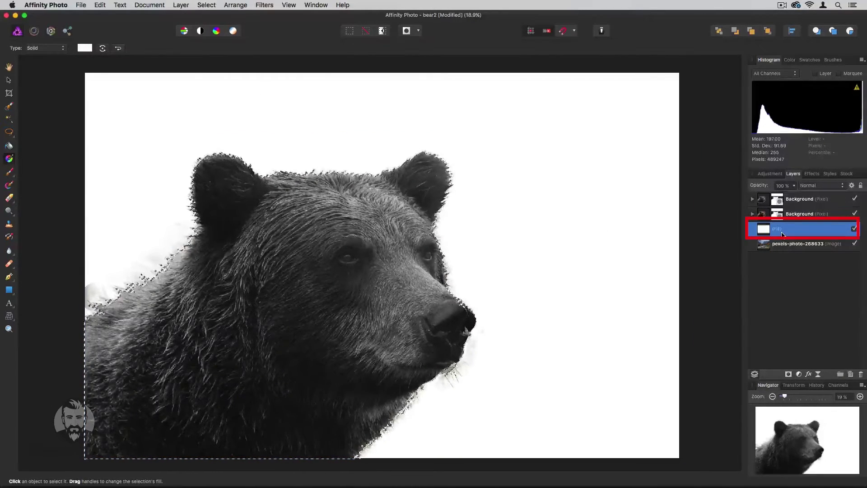
{"action": "left_click", "coordinate": [383, 30]}
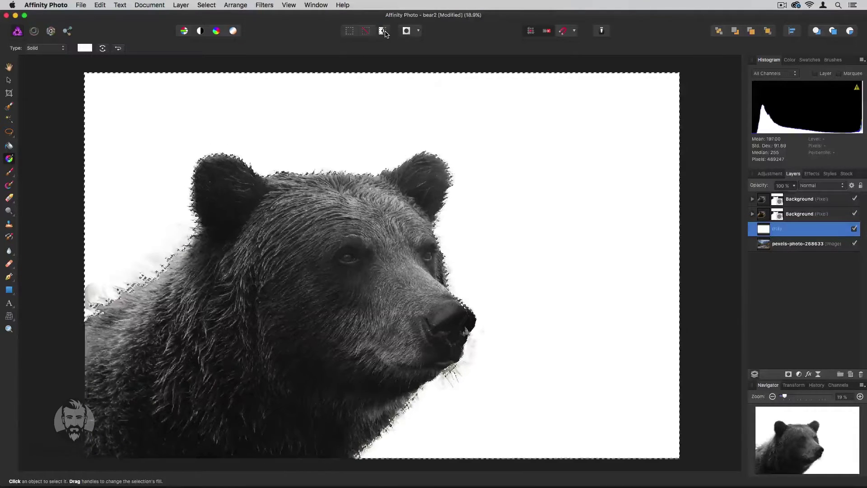
{"action": "left_click", "coordinate": [788, 374]}
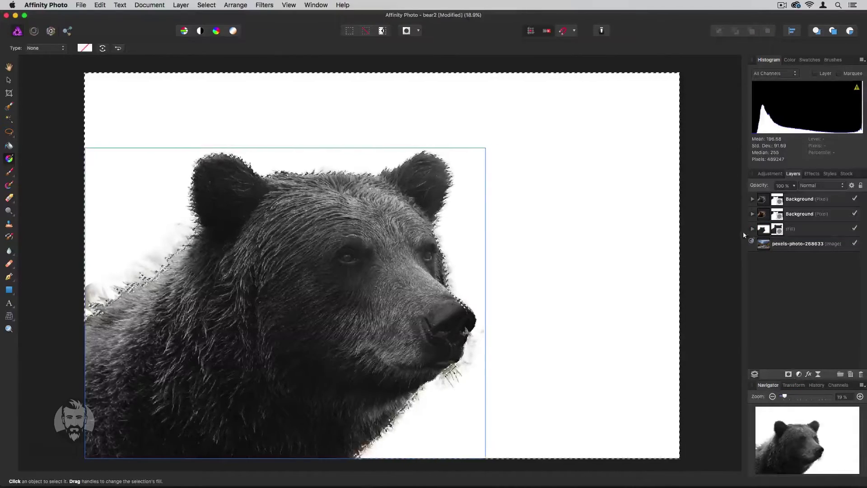
Hide both bear layers so the landscape shows inside the bear shape
{"action": "left_click", "coordinate": [854, 213]}
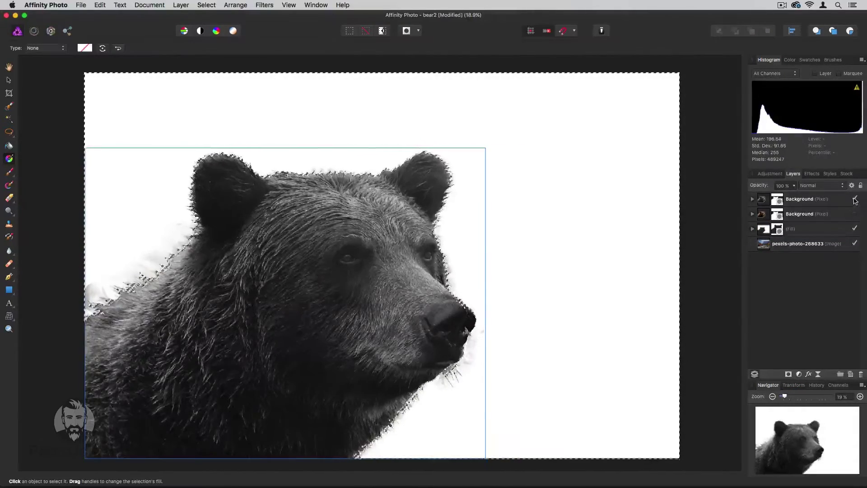
{"action": "left_click", "coordinate": [854, 198]}
{"action": "left_click", "coordinate": [727, 231]}
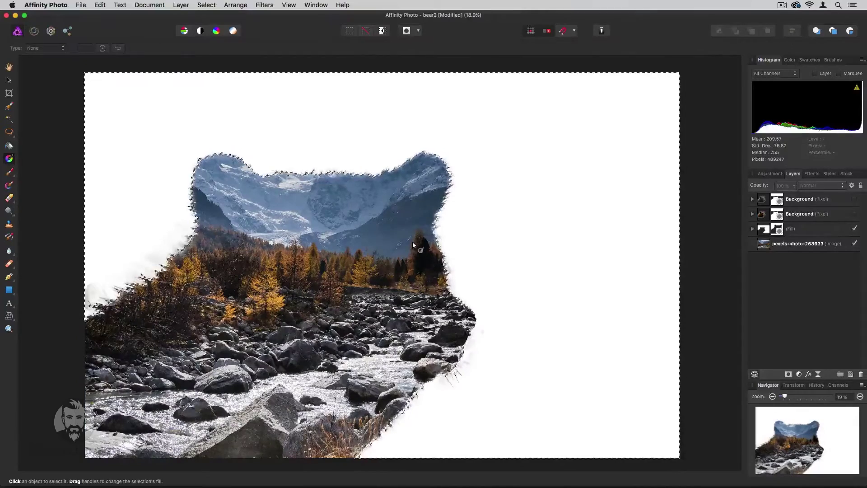
{"action": "left_click", "coordinate": [210, 5]}
Clear the selection, zoom into the trees and rocks, and select the Fill layer's mask
{"action": "left_click", "coordinate": [214, 25]}
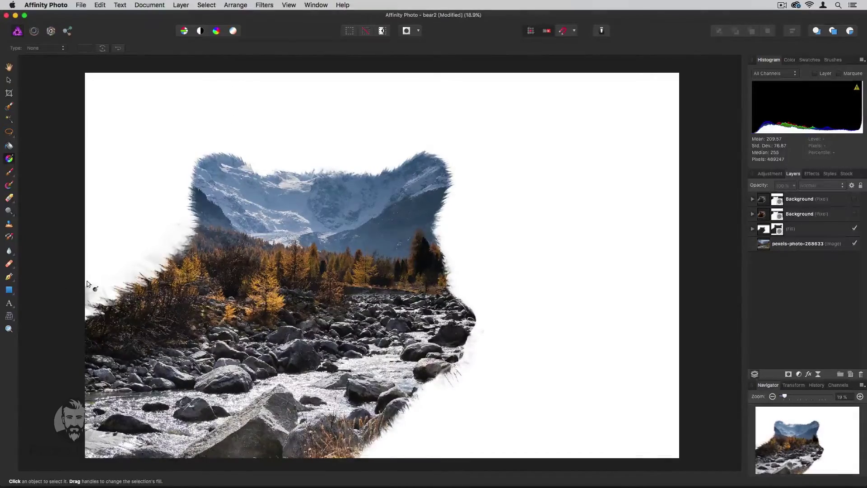
{"action": "scroll", "coordinate": [88, 283], "scroll_direction": "up", "scroll_amount": 5}
{"action": "scroll", "coordinate": [87, 284], "scroll_direction": "up", "scroll_amount": 5}
{"action": "left_click_drag", "start_coordinate": [163, 237], "coordinate": [328, 237]}
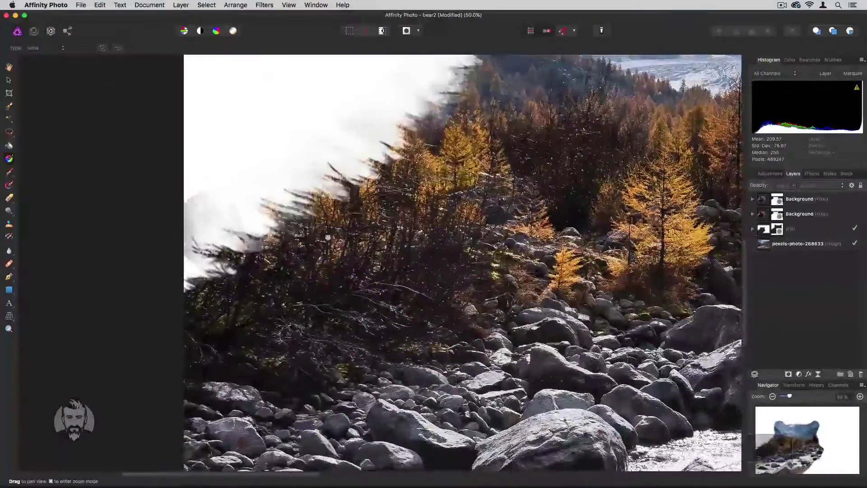
{"action": "left_click", "coordinate": [752, 229]}
{"action": "left_click", "coordinate": [772, 245]}
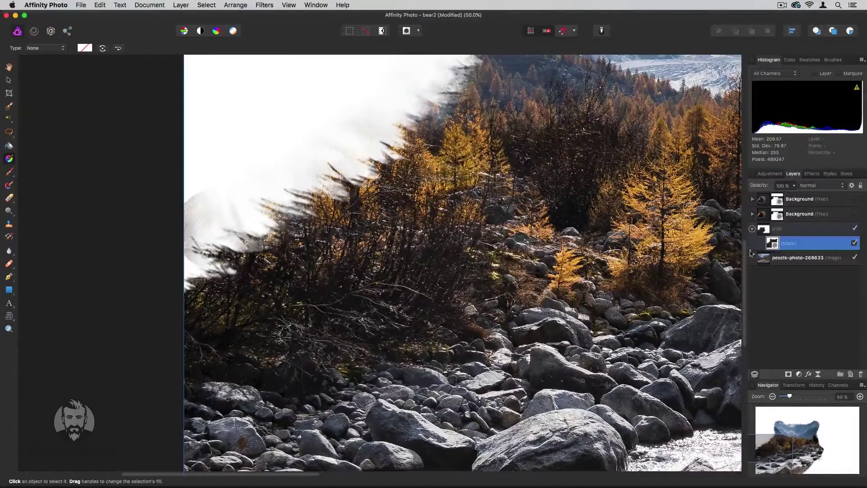
Paint white on the mask's left edge with a fully soft brush enlarged to 410 px
{"action": "left_click", "coordinate": [13, 172]}
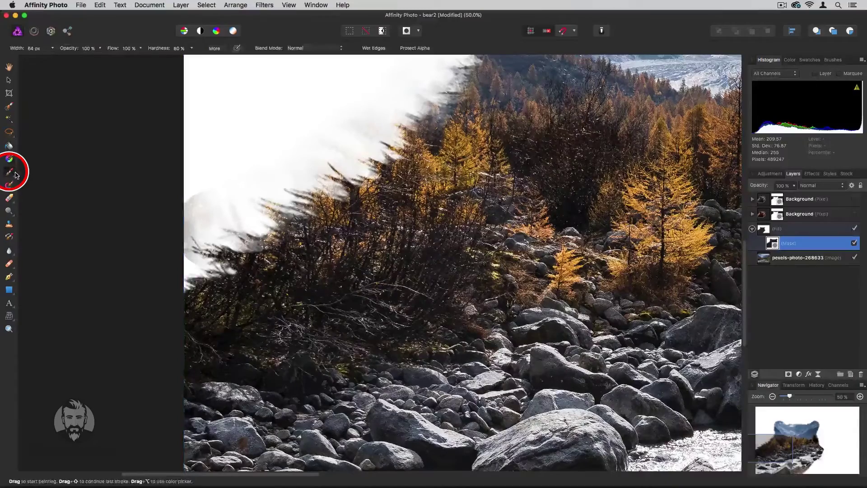
{"action": "left_click", "coordinate": [790, 60]}
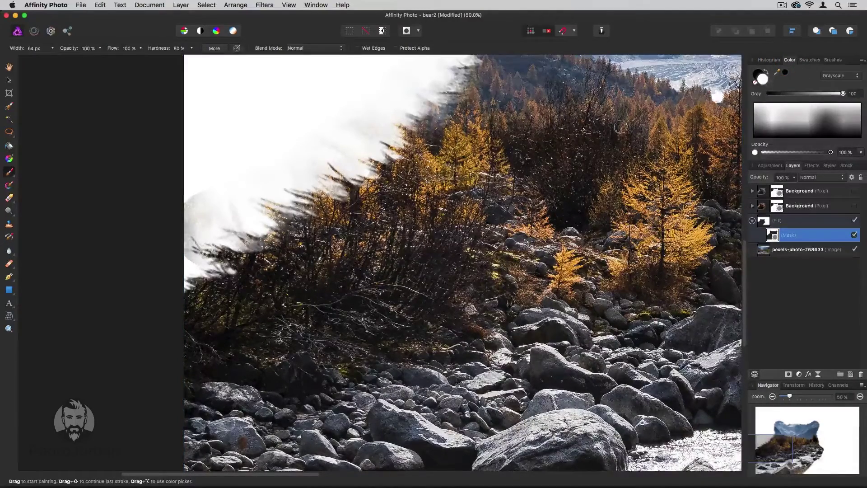
{"action": "left_click_drag", "start_coordinate": [191, 211], "coordinate": [199, 208]}
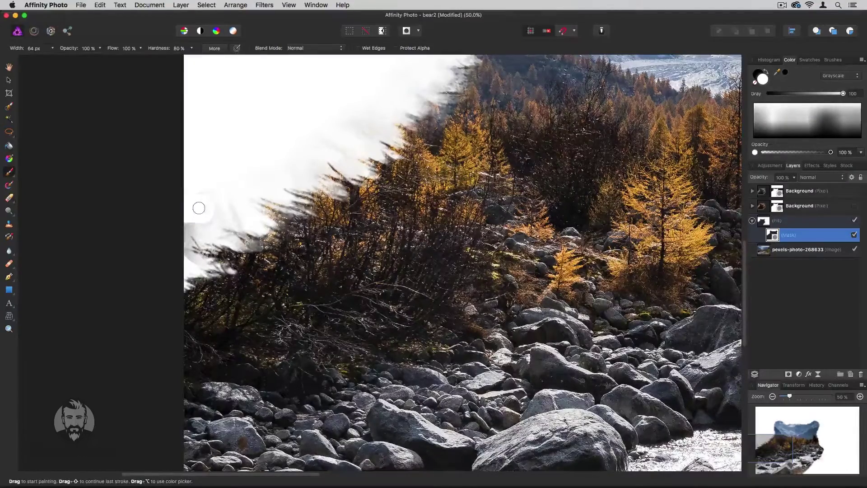
{"action": "left_click", "coordinate": [191, 48]}
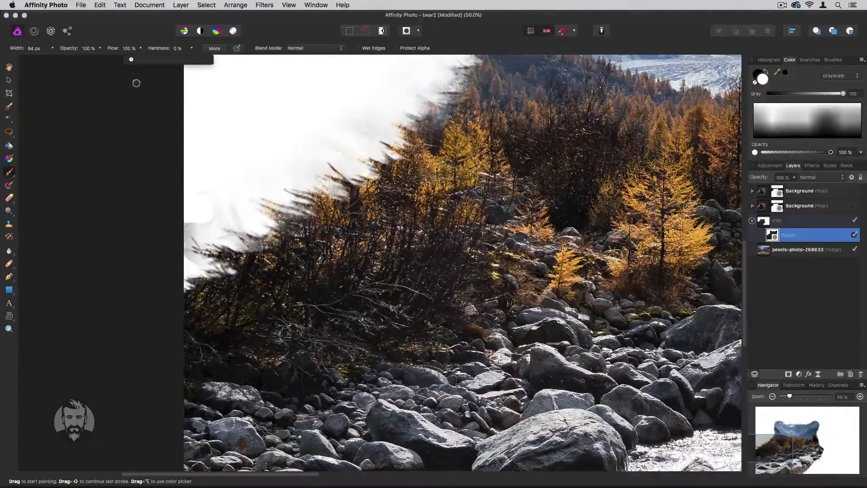
{"action": "left_click", "coordinate": [52, 49]}
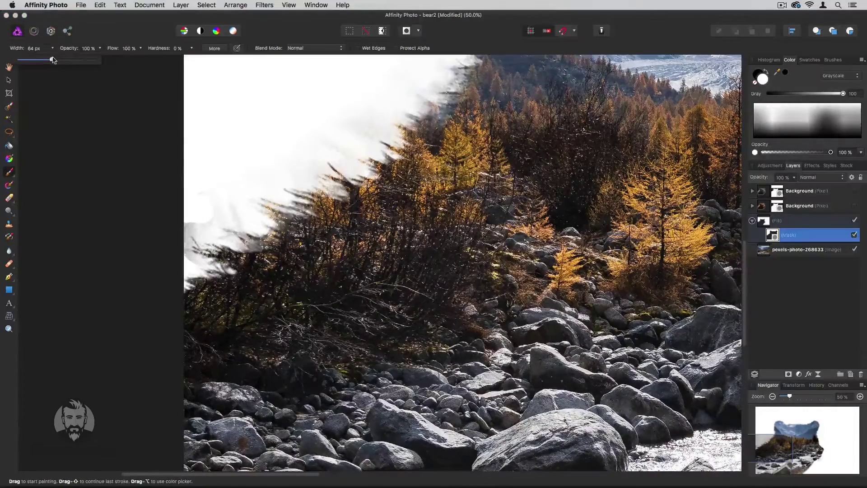
{"action": "left_click_drag", "start_coordinate": [72, 63], "coordinate": [202, 202]}
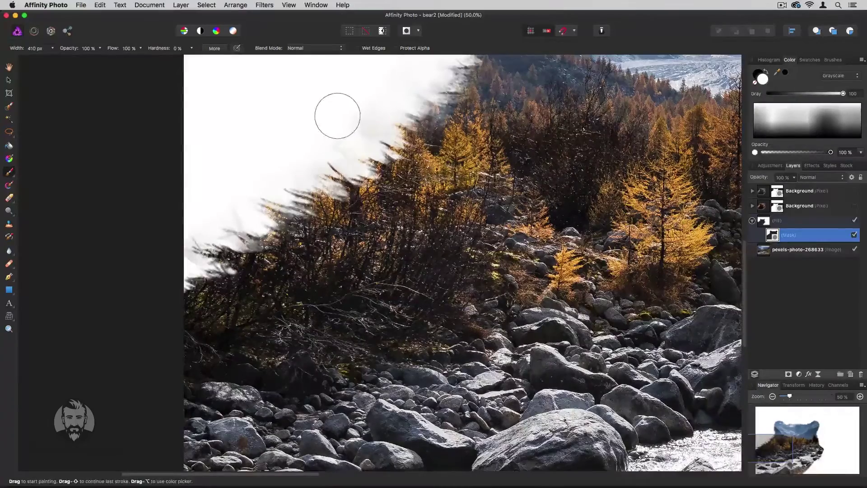
Paint out stray dark bits along the rocks' edge while panning across the image
{"action": "mouse_move", "coordinate": [337, 114]}
{"action": "left_mouse_down"}
{"action": "mouse_move", "coordinate": [264, 222]}
{"action": "mouse_move", "coordinate": [118, 155]}
{"action": "left_mouse_up"}
{"action": "scroll", "coordinate": [118, 154], "scroll_direction": "down", "scroll_amount": 10}
{"action": "scroll", "coordinate": [117, 154], "scroll_direction": "right", "scroll_amount": 5}
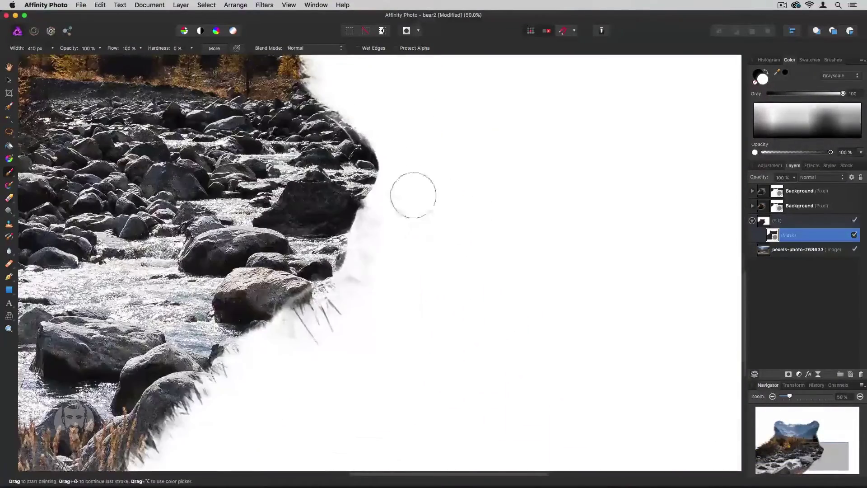
{"action": "mouse_move", "coordinate": [348, 289]}
{"action": "left_mouse_down"}
{"action": "mouse_move", "coordinate": [334, 337]}
{"action": "mouse_move", "coordinate": [276, 350]}
{"action": "left_mouse_up"}
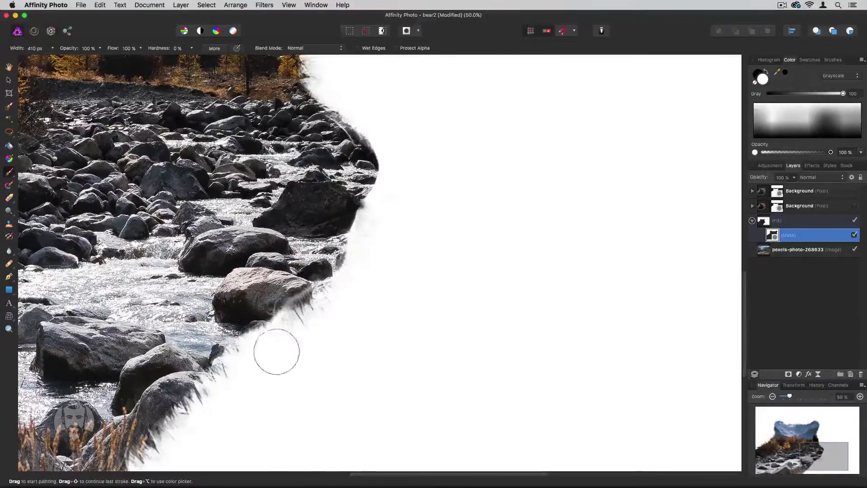
{"action": "key", "text": "space"}
{"action": "mouse_move", "coordinate": [310, 408]}
{"action": "left_mouse_down"}
{"action": "mouse_move", "coordinate": [470, 235]}
{"action": "mouse_move", "coordinate": [482, 395]}
{"action": "mouse_move", "coordinate": [629, 368]}
{"action": "left_mouse_up"}
{"action": "left_click_drag", "start_coordinate": [238, 285], "coordinate": [445, 294]}
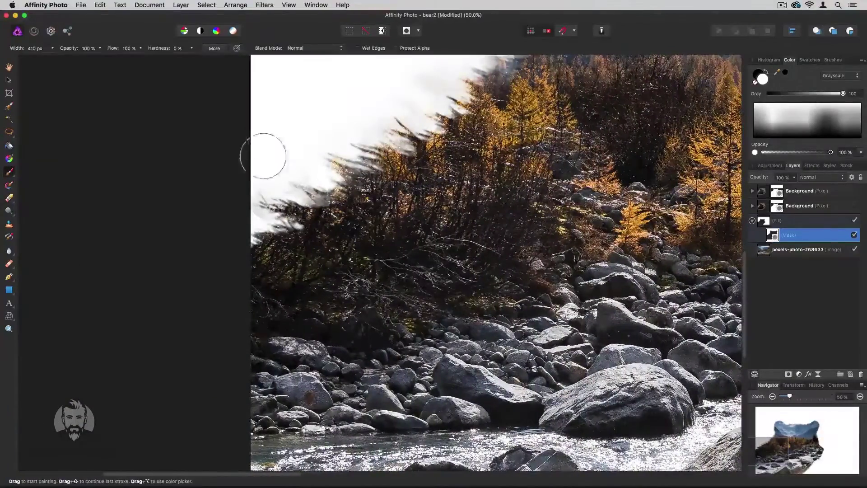
{"action": "key", "text": "space"}
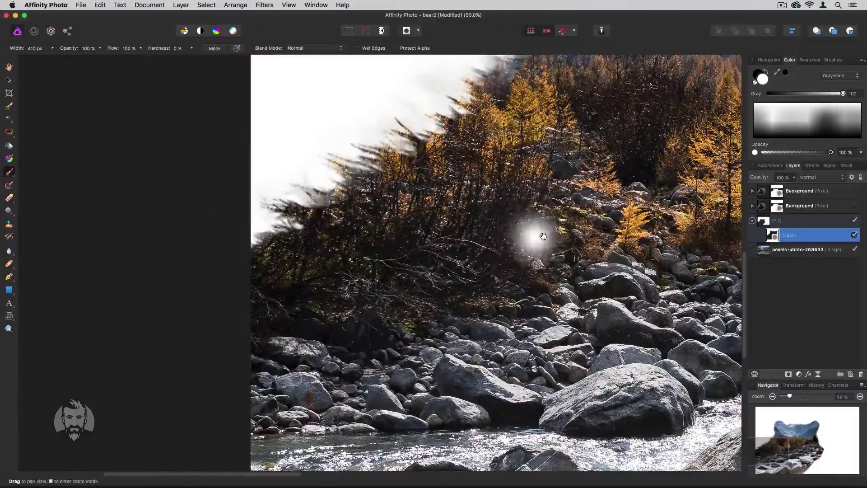
{"action": "left_click_drag", "start_coordinate": [533, 237], "coordinate": [73, 133]}
{"action": "scroll", "coordinate": [72, 133], "scroll_direction": "right", "scroll_amount": 5}
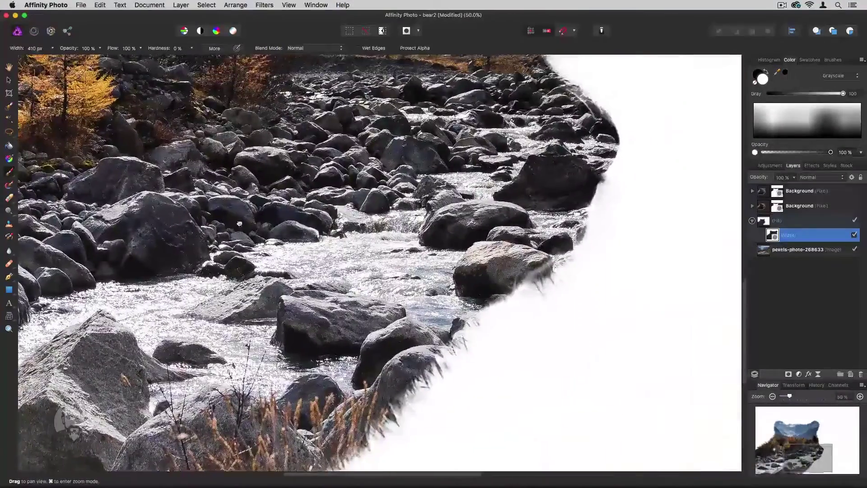
Swap the painting colours, collapse the Fill group and fit the whole document in view
{"action": "left_click", "coordinate": [766, 71]}
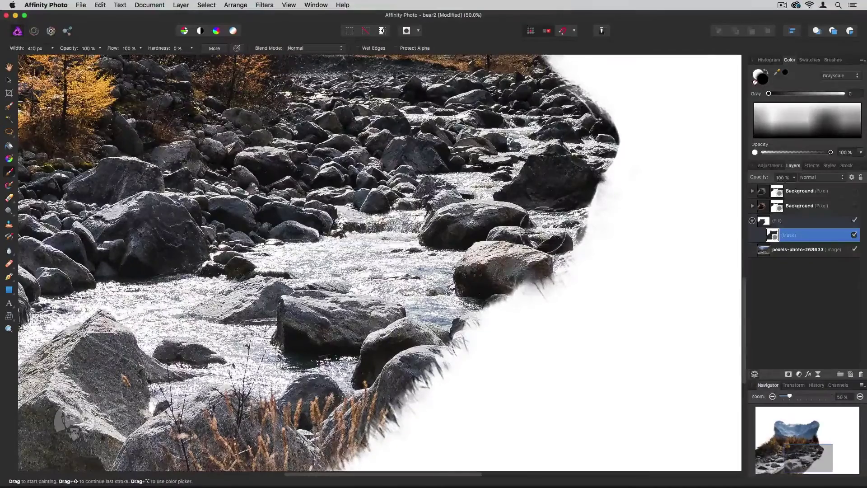
{"action": "scroll", "coordinate": [562, 179], "scroll_direction": "up", "scroll_amount": 5}
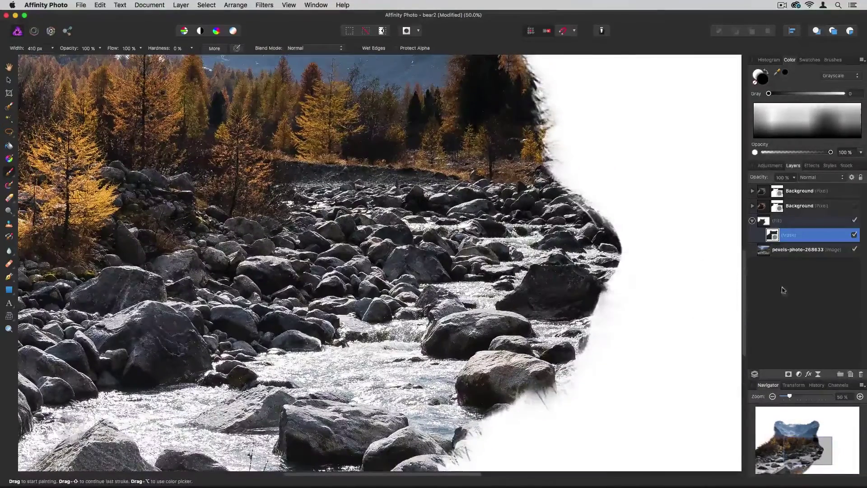
{"action": "left_click", "coordinate": [752, 221]}
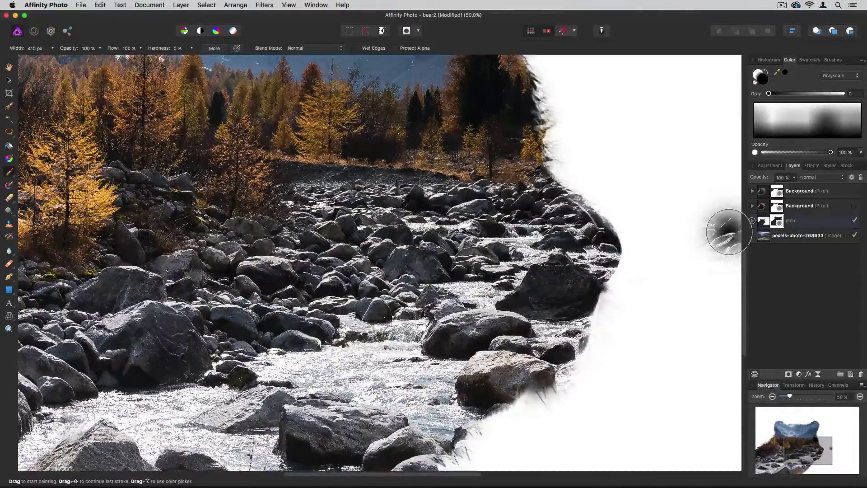
{"action": "key", "text": "super+0"}
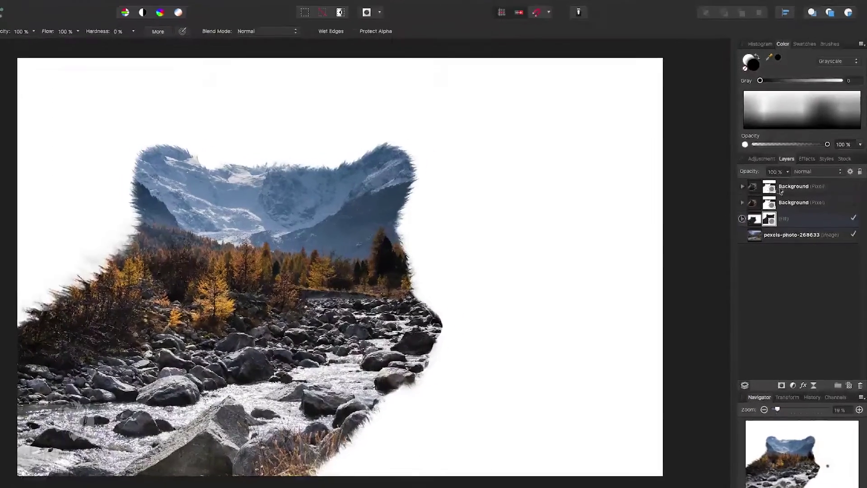
Show the top bear layer and blend it in Multiply mode at about 53% opacity
{"action": "left_click", "coordinate": [808, 190]}
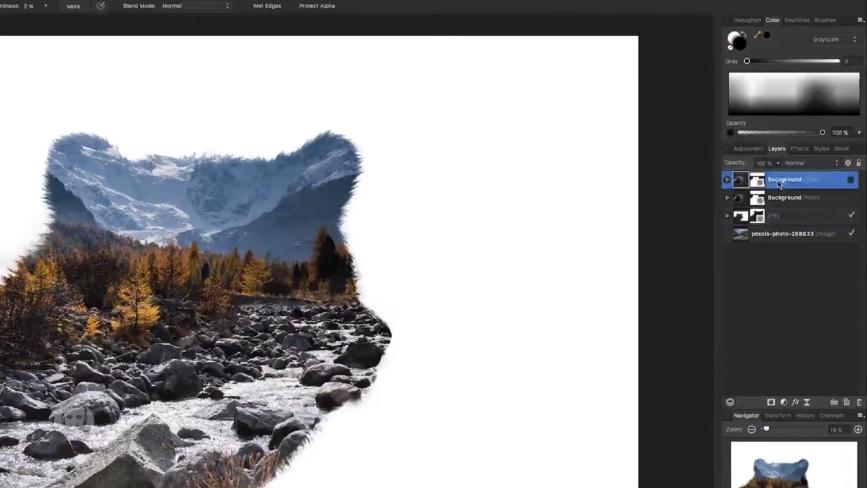
{"action": "left_click", "coordinate": [855, 190]}
{"action": "left_click", "coordinate": [850, 176]}
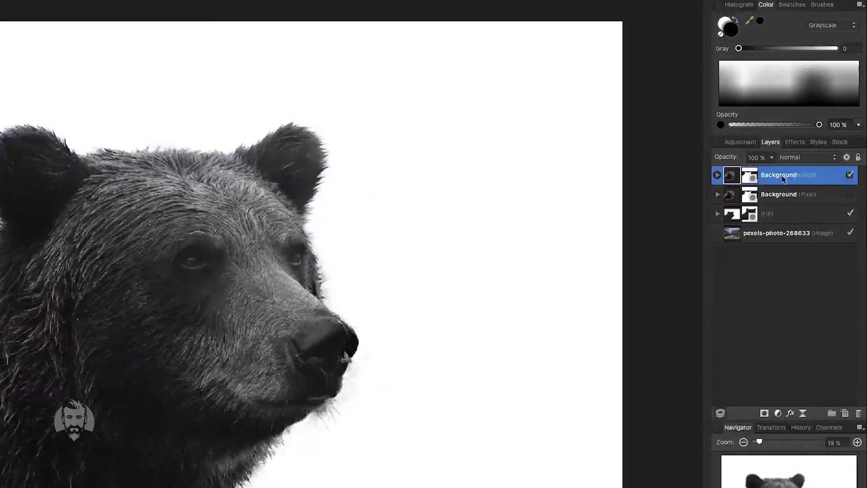
{"action": "left_click", "coordinate": [793, 158]}
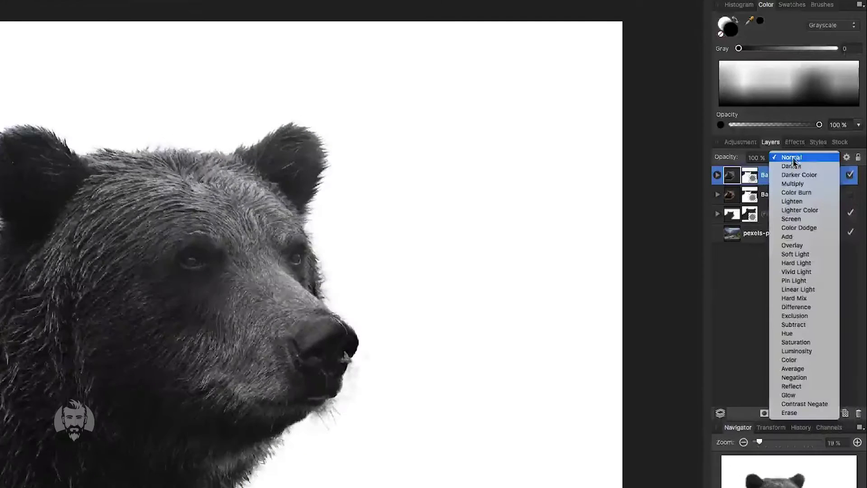
{"action": "left_click", "coordinate": [795, 184]}
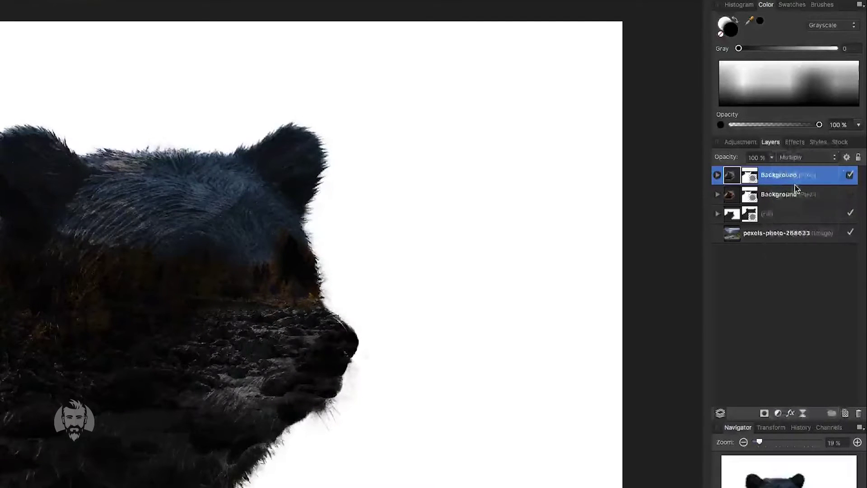
{"action": "left_click", "coordinate": [771, 157]}
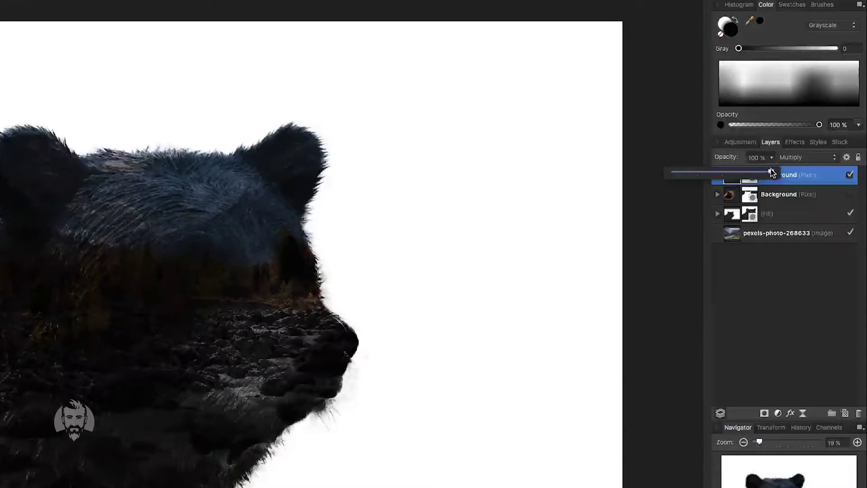
{"action": "left_click_drag", "start_coordinate": [771, 172], "coordinate": [724, 177]}
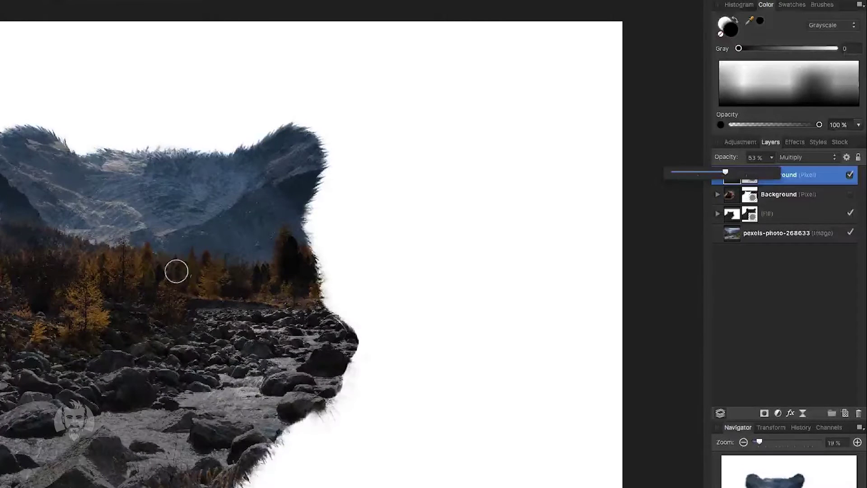
{"action": "left_click", "coordinate": [774, 199]}
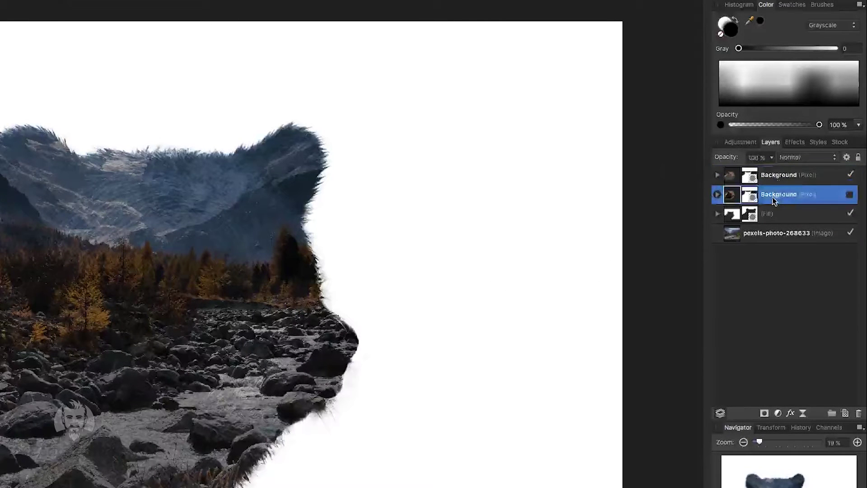
Set the second bear layer to Add blending at 42% opacity and make it visible
{"action": "left_click", "coordinate": [799, 157]}
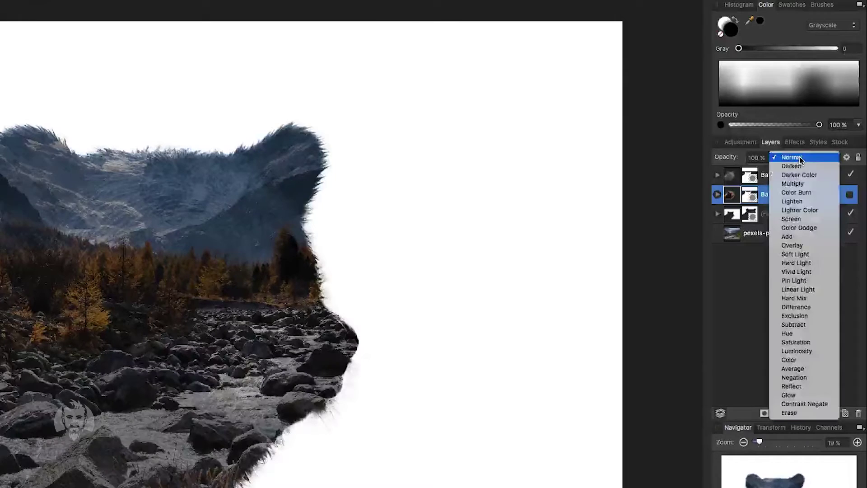
{"action": "left_click", "coordinate": [797, 236]}
{"action": "left_click", "coordinate": [849, 194]}
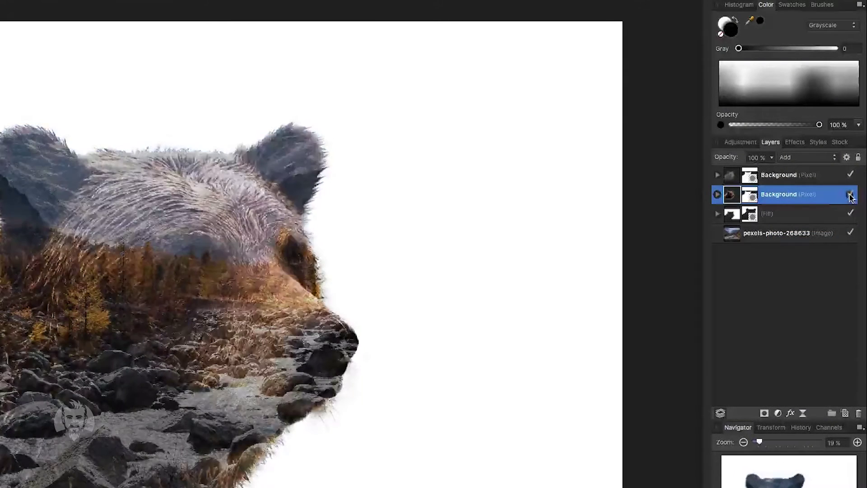
{"action": "left_click", "coordinate": [772, 157]}
{"action": "left_click_drag", "start_coordinate": [771, 173], "coordinate": [712, 175]}
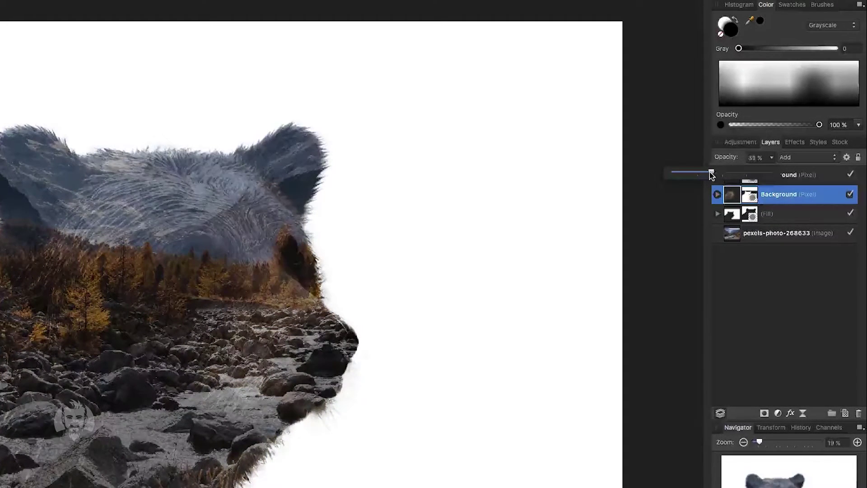
Lower the Multiply bear layer's opacity to 47%
{"action": "left_click", "coordinate": [769, 175]}
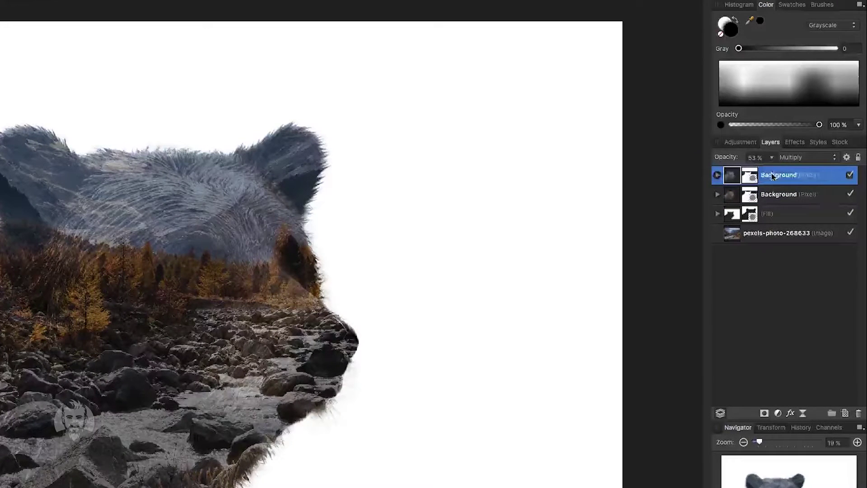
{"action": "left_click", "coordinate": [771, 158]}
{"action": "left_click_drag", "start_coordinate": [778, 174], "coordinate": [765, 176]}
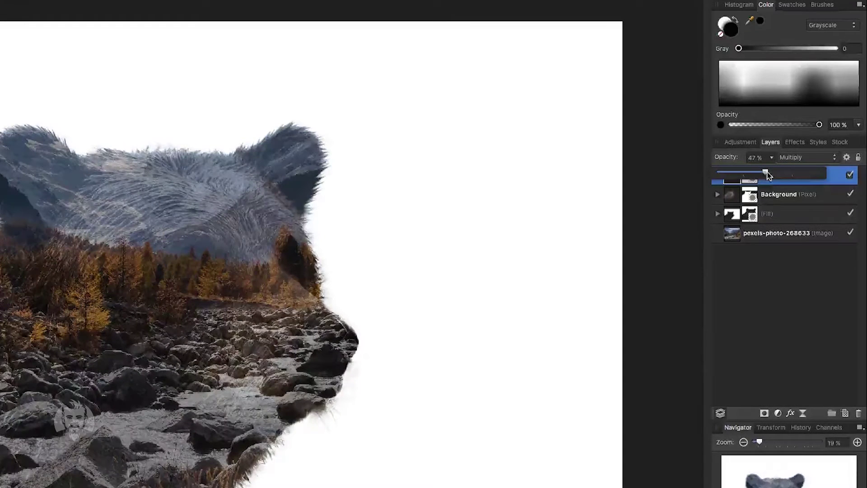
{"action": "left_click", "coordinate": [785, 295]}
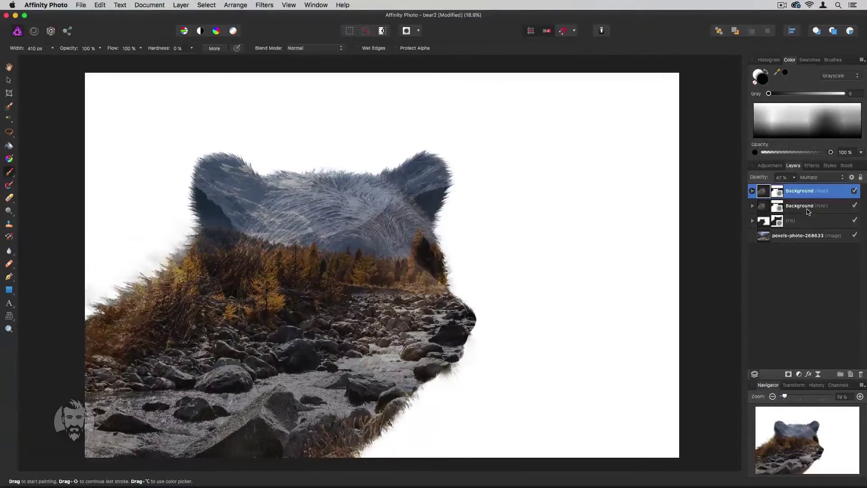
Stack the Add bear layer above the Multiply layer, keeping Multiply near 47%
{"action": "left_click", "coordinate": [806, 207]}
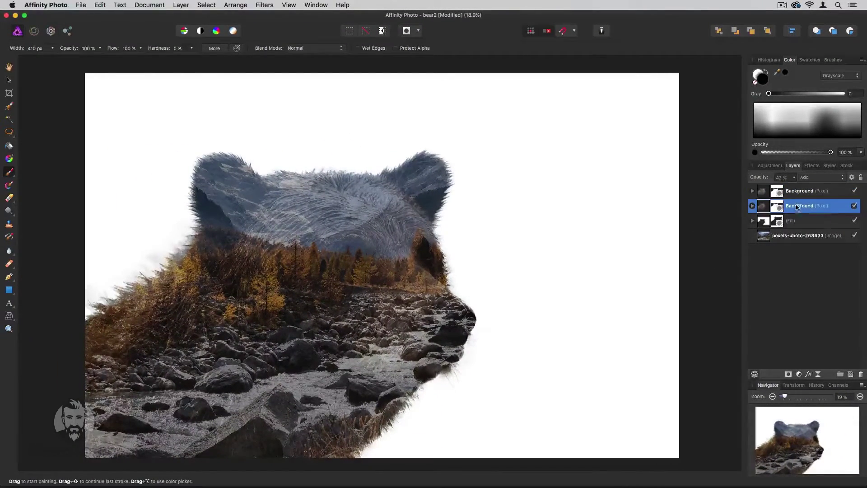
{"action": "mouse_move", "coordinate": [797, 207]}
{"action": "left_mouse_down"}
{"action": "mouse_move", "coordinate": [791, 190]}
{"action": "mouse_move", "coordinate": [801, 190]}
{"action": "left_mouse_up"}
{"action": "left_click", "coordinate": [794, 178]}
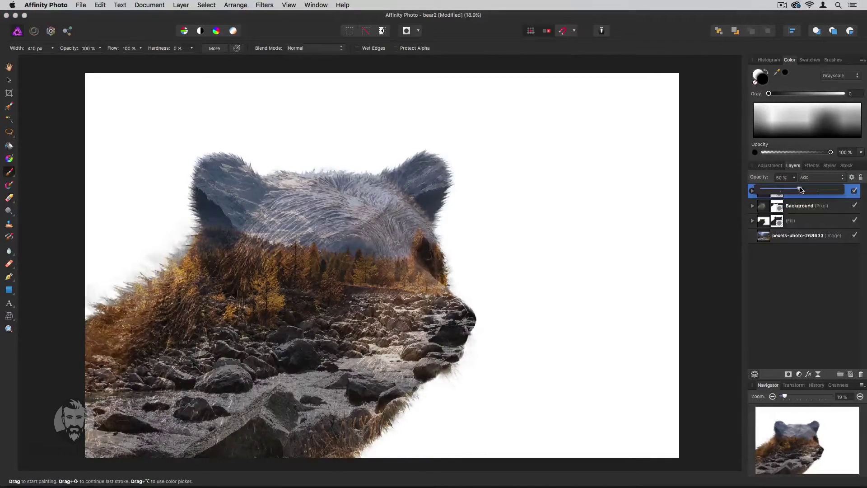
{"action": "left_click", "coordinate": [797, 208]}
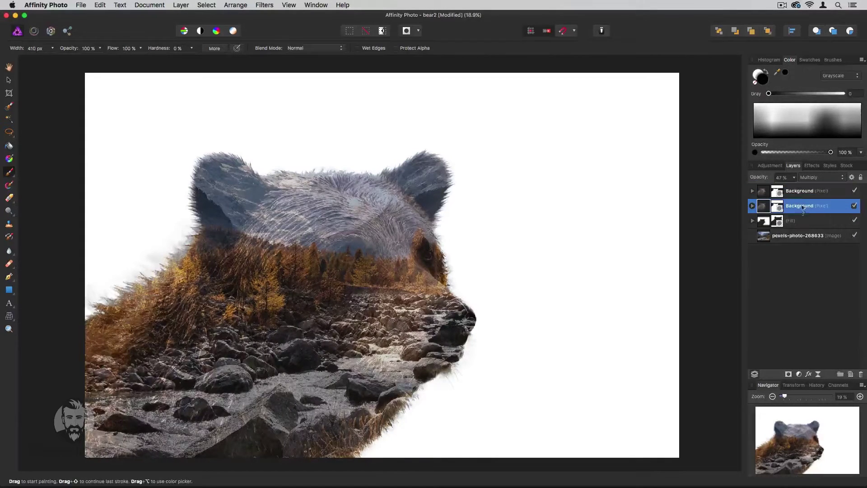
{"action": "left_click", "coordinate": [795, 177]}
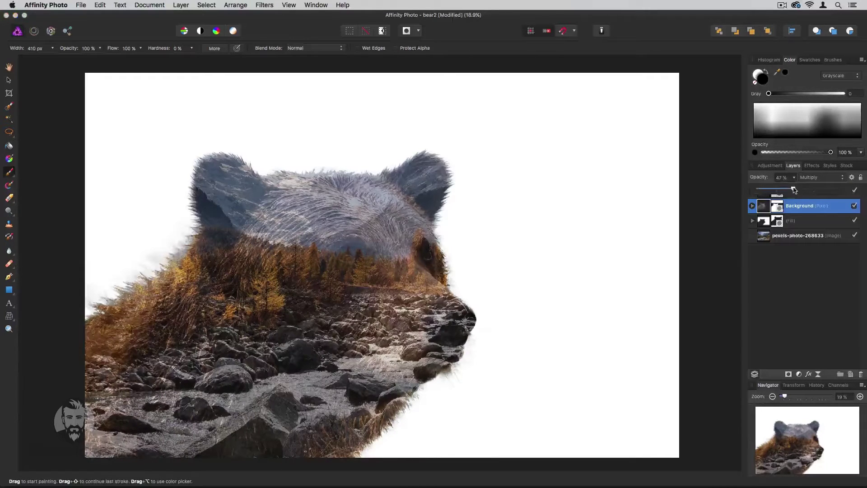
{"action": "left_click_drag", "start_coordinate": [793, 190], "coordinate": [794, 190]}
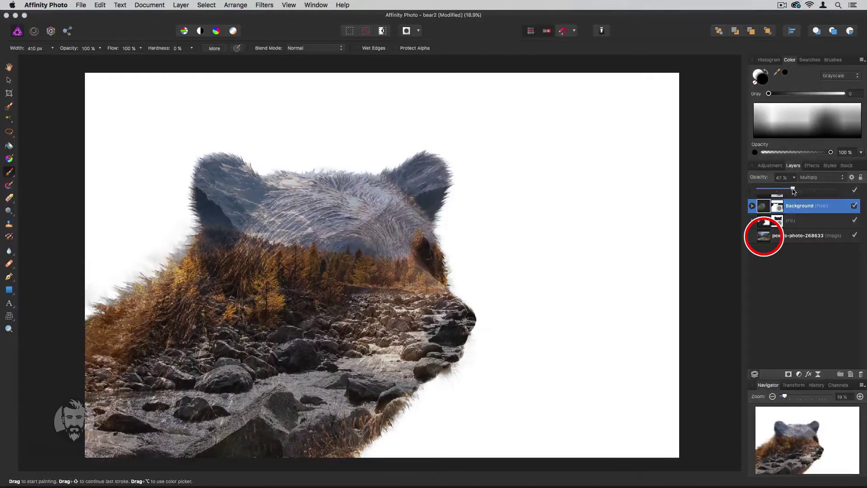
{"action": "left_click", "coordinate": [801, 237]}
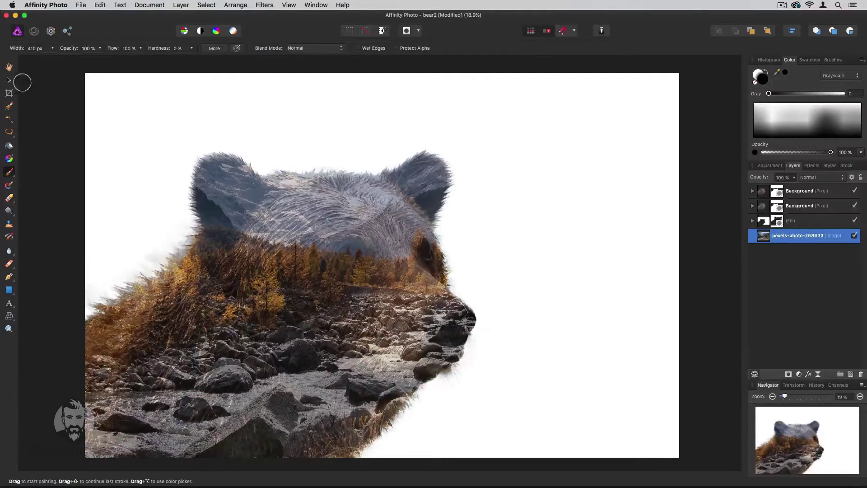
Scale the landscape photo down and shift it up-right so trees and river fill the lower head
{"action": "left_click", "coordinate": [9, 81]}
{"action": "mouse_move", "coordinate": [266, 284]}
{"action": "left_mouse_down"}
{"action": "mouse_move", "coordinate": [189, 288]}
{"action": "mouse_move", "coordinate": [206, 320]}
{"action": "left_mouse_up"}
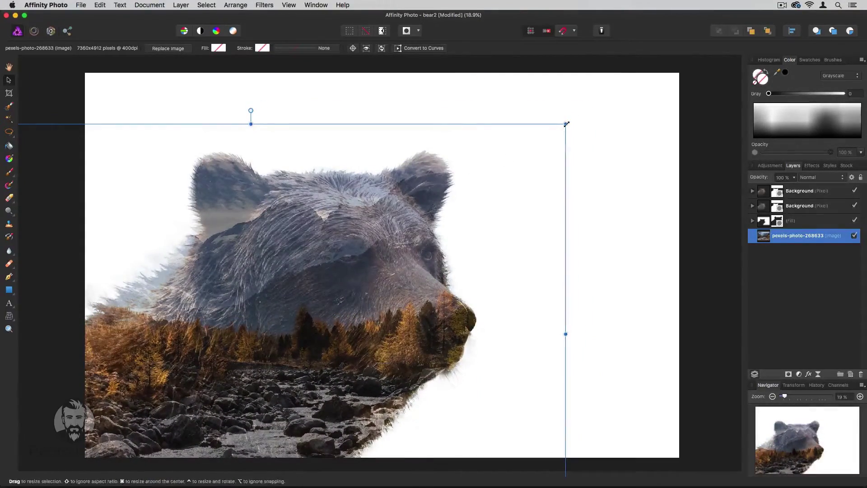
{"action": "left_click_drag", "start_coordinate": [566, 124], "coordinate": [516, 171]}
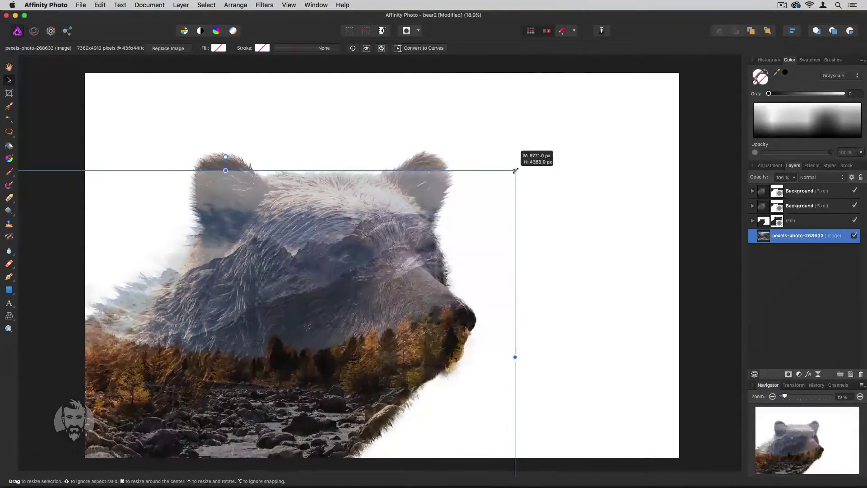
{"action": "left_click_drag", "start_coordinate": [516, 170], "coordinate": [497, 169]}
{"action": "left_click_drag", "start_coordinate": [393, 238], "coordinate": [430, 199]}
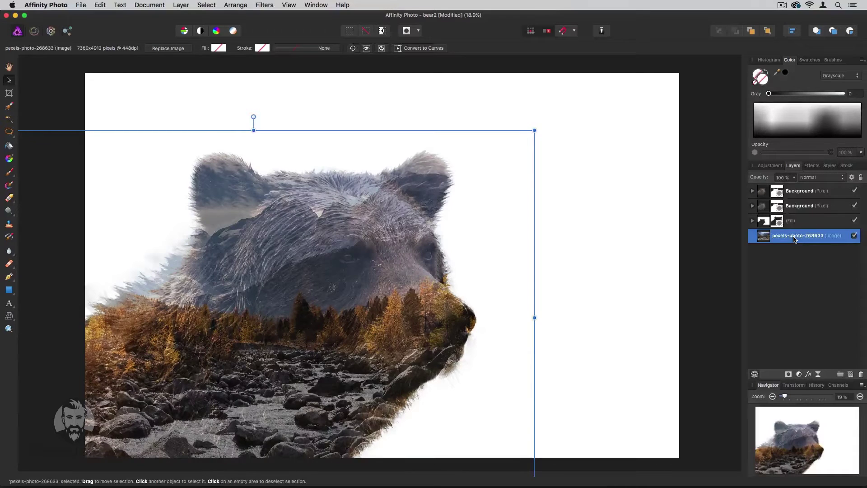
Duplicate the landscape photo, move the copy to the top of the layer stack, and scale it to cover the canvas
{"action": "right_click", "coordinate": [787, 236]}
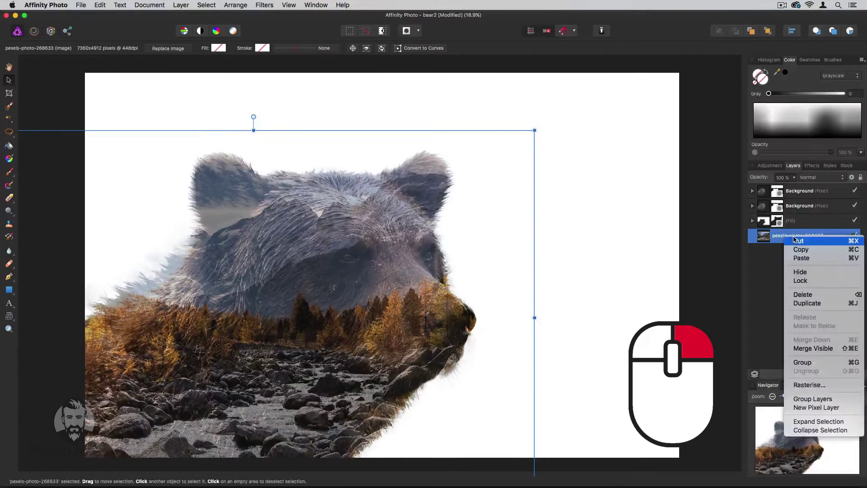
{"action": "left_click", "coordinate": [817, 303]}
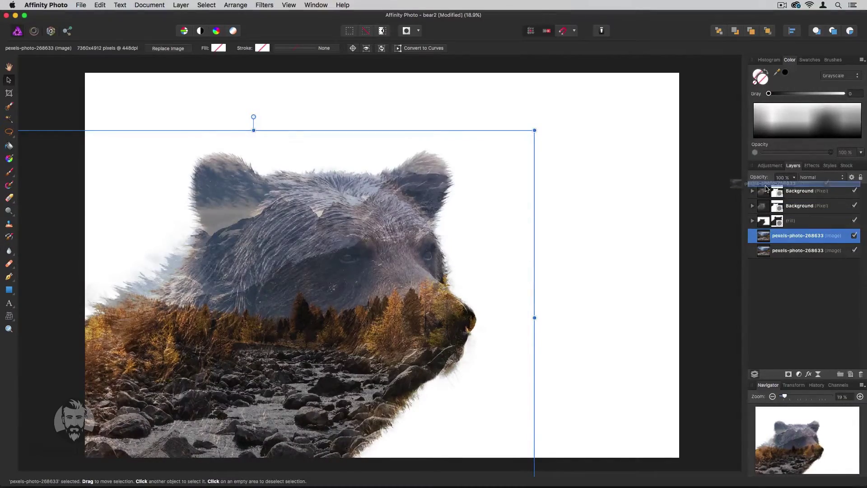
{"action": "left_click_drag", "start_coordinate": [784, 205], "coordinate": [767, 188]}
{"action": "left_click_drag", "start_coordinate": [534, 131], "coordinate": [637, 76]}
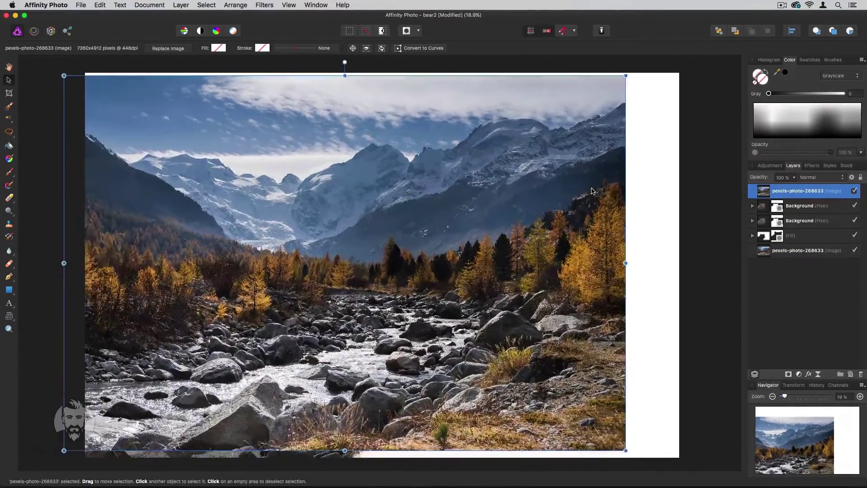
{"action": "left_click", "coordinate": [267, 4]}
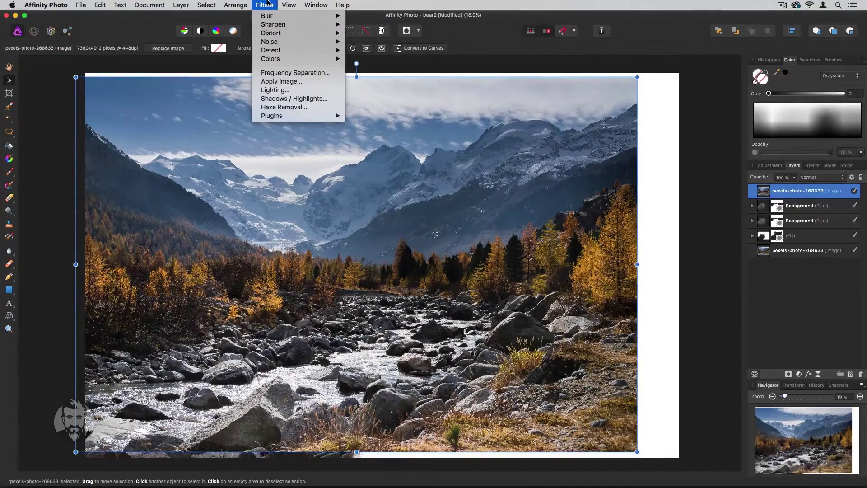
{"action": "mouse_move", "coordinate": [267, 15]}
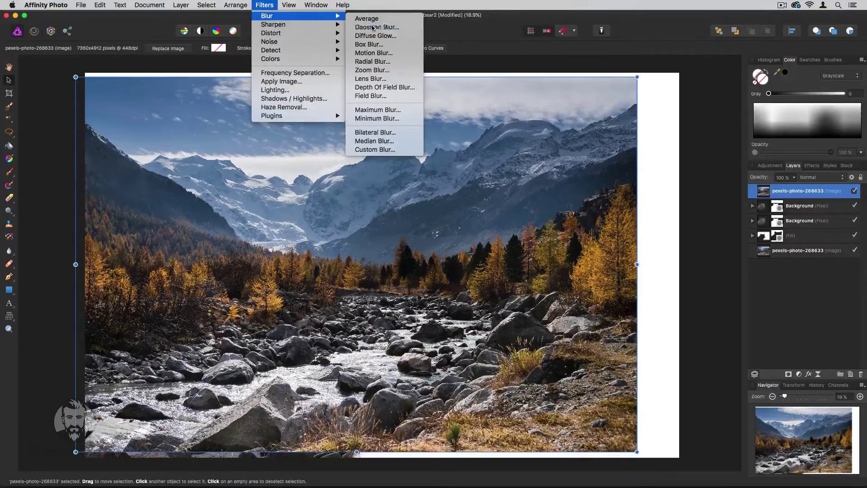
Apply a Gaussian blur of about 38 px radius to the top landscape copy
{"action": "left_click", "coordinate": [373, 27]}
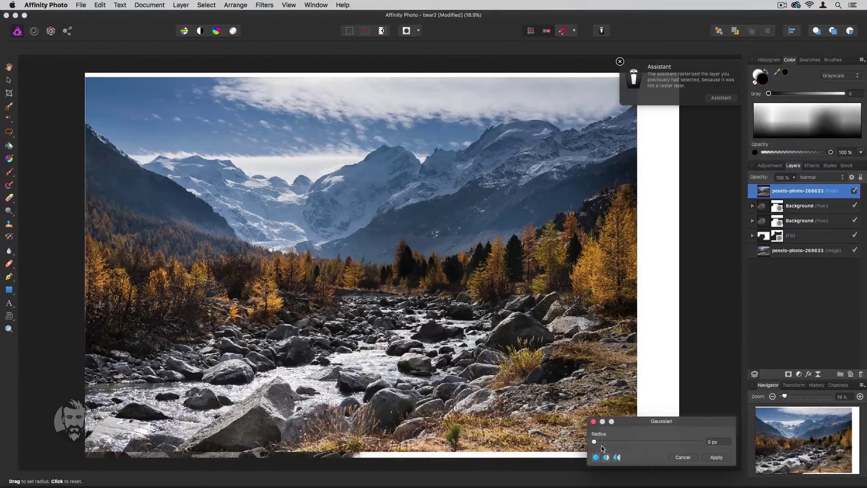
{"action": "left_click_drag", "start_coordinate": [601, 446], "coordinate": [689, 442]}
{"action": "left_click", "coordinate": [717, 459]}
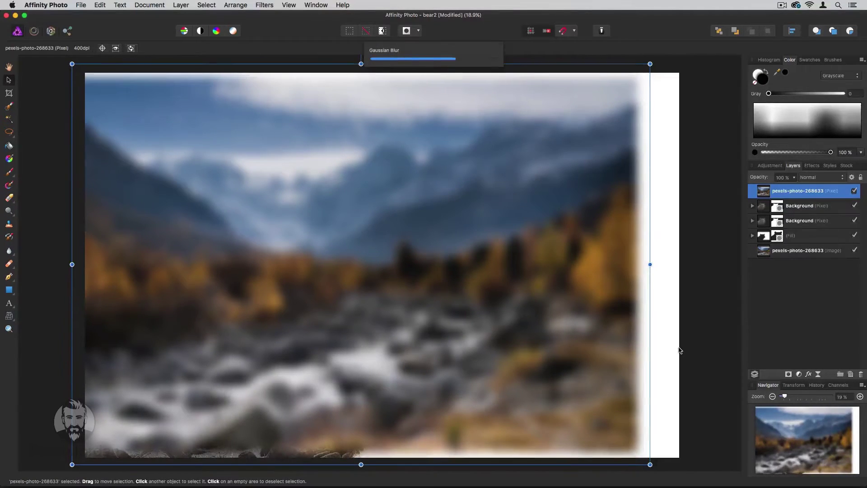
{"action": "scroll", "coordinate": [680, 350], "scroll_direction": "down", "scroll_amount": 2}
{"action": "scroll", "coordinate": [680, 350], "scroll_direction": "down", "scroll_amount": 2}
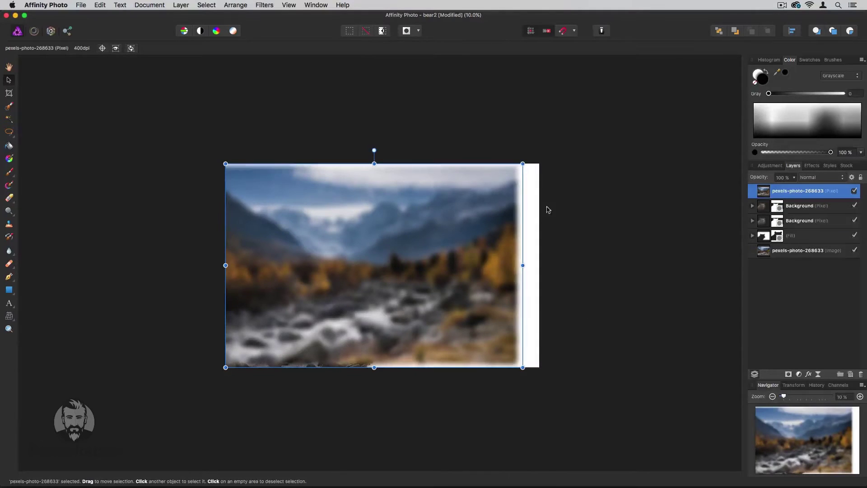
Enlarge the blurred landscape beyond the canvas edges and lower its opacity to 72%
{"action": "left_click_drag", "start_coordinate": [522, 163], "coordinate": [645, 80]}
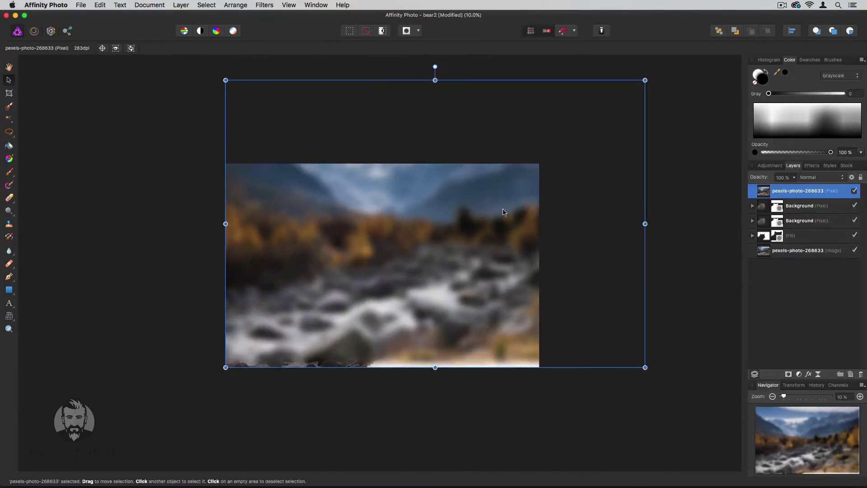
{"action": "left_click", "coordinate": [673, 203]}
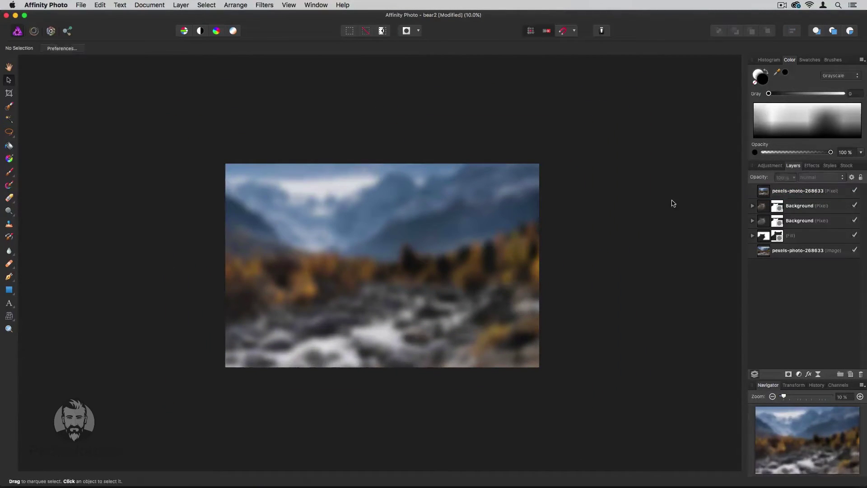
{"action": "left_click", "coordinate": [798, 193]}
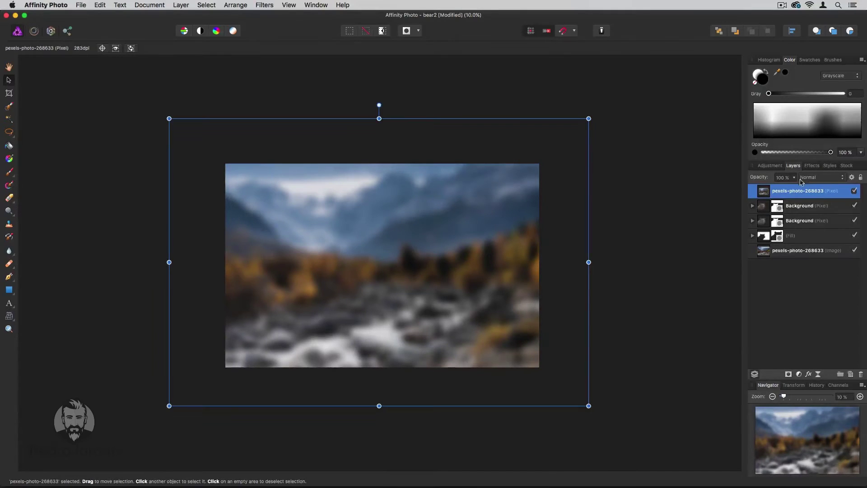
{"action": "left_click", "coordinate": [793, 177]}
{"action": "left_click_drag", "start_coordinate": [799, 188], "coordinate": [773, 190]}
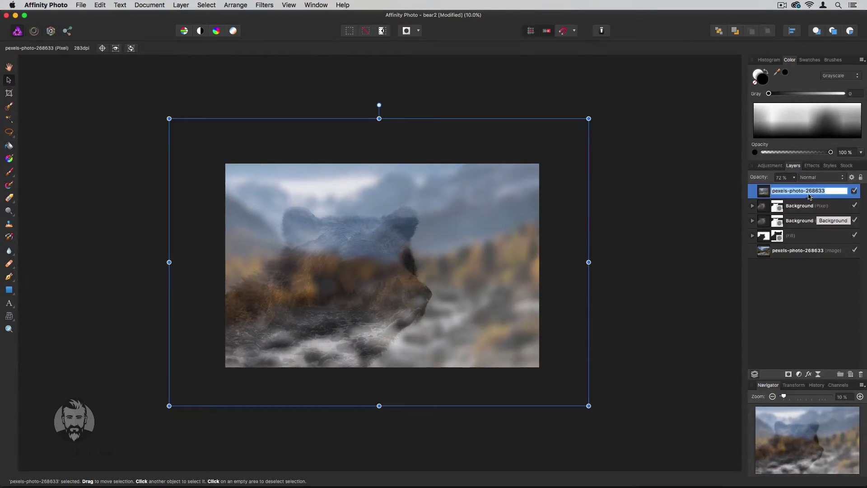
Move the blurred landscape below both bear layers at 29% opacity and load the bear outline as a selection
{"action": "left_click_drag", "start_coordinate": [768, 191], "coordinate": [768, 229]}
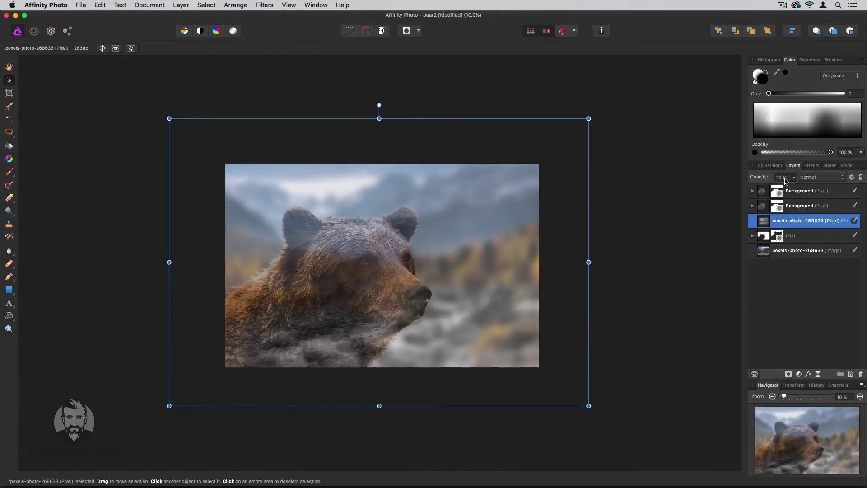
{"action": "left_click", "coordinate": [794, 177]}
{"action": "left_click_drag", "start_coordinate": [794, 189], "coordinate": [762, 194]}
{"action": "left_click_drag", "start_coordinate": [555, 175], "coordinate": [560, 186]}
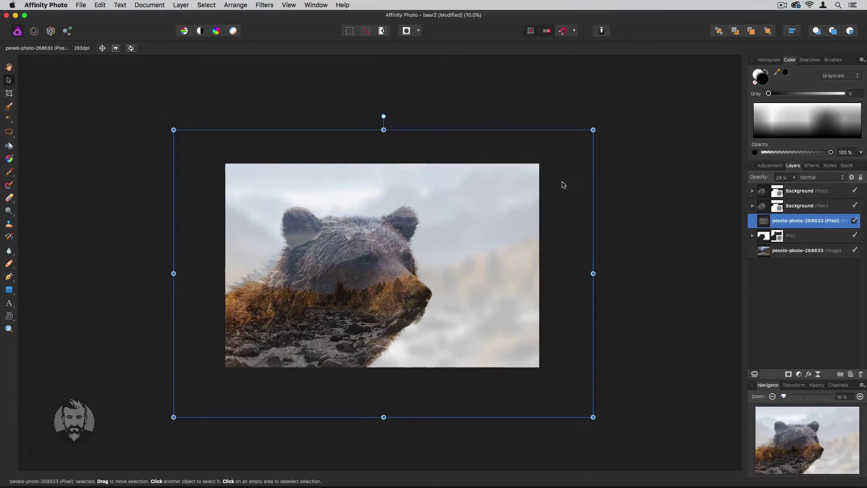
{"action": "left_click", "coordinate": [768, 237]}
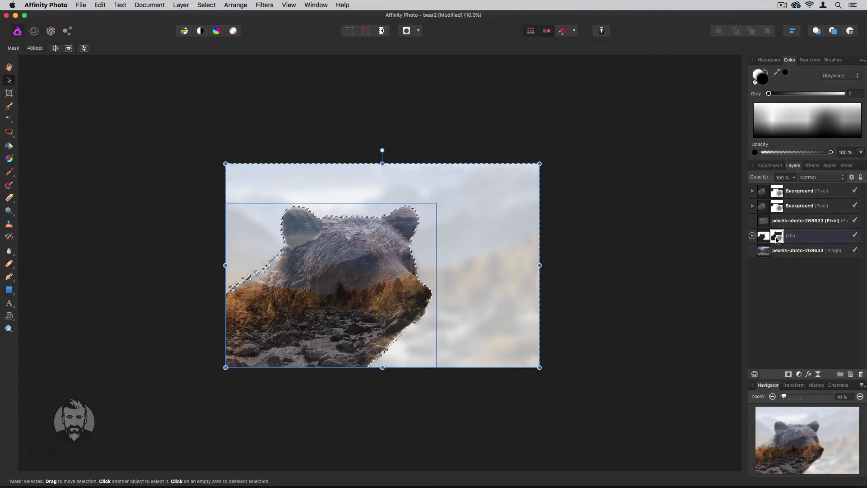
Mask the blurred landscape layer with the bear outline, then deselect
{"action": "left_click", "coordinate": [782, 223]}
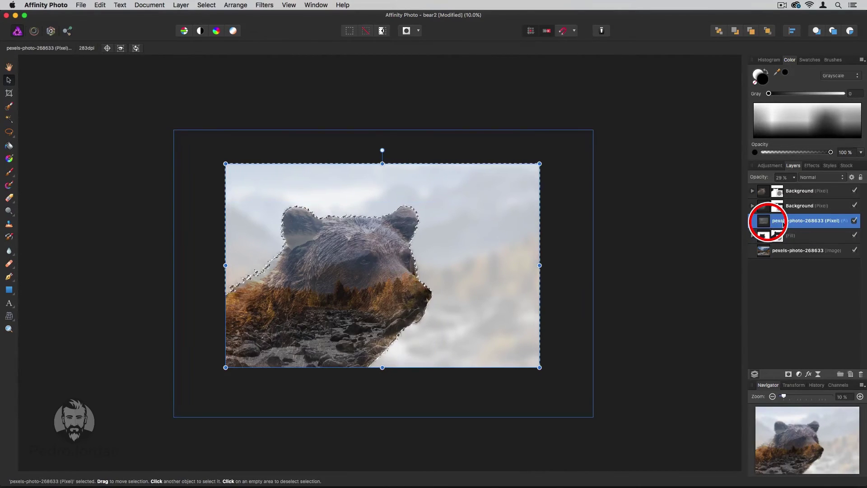
{"action": "left_click", "coordinate": [789, 375]}
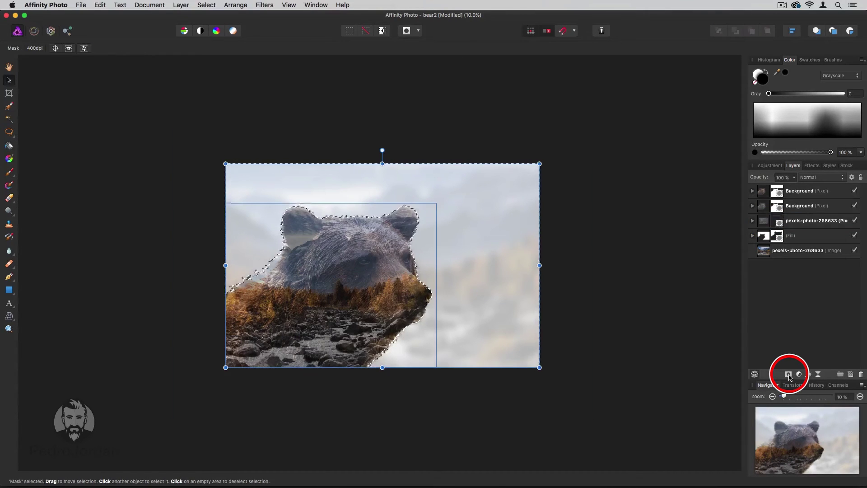
{"action": "left_click", "coordinate": [657, 340]}
{"action": "key", "text": "super+plus"}
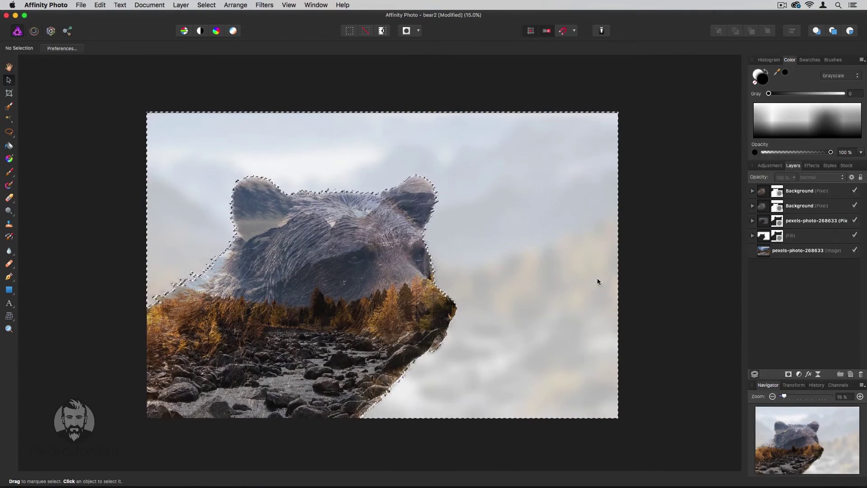
{"action": "left_click", "coordinate": [207, 5]}
{"action": "left_click", "coordinate": [213, 25]}
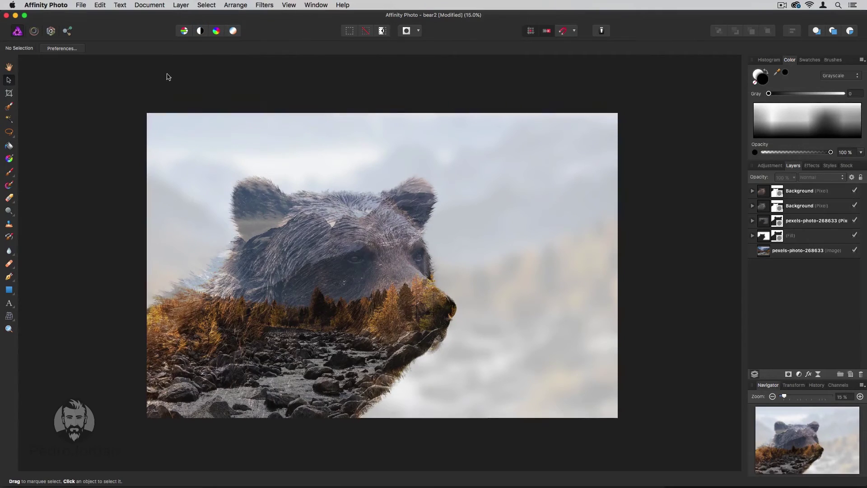
{"action": "left_click", "coordinate": [80, 5]}
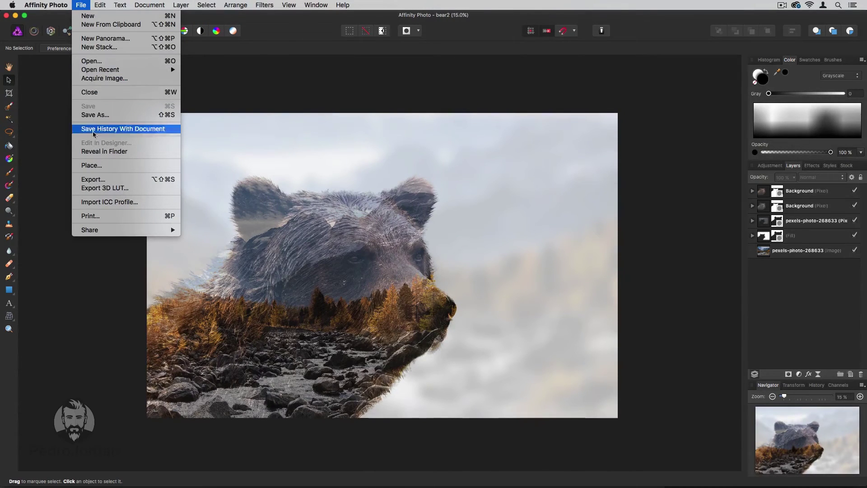
Open the export settings and choose PSD (preserve accuracy) as the output format
{"action": "left_click", "coordinate": [91, 181]}
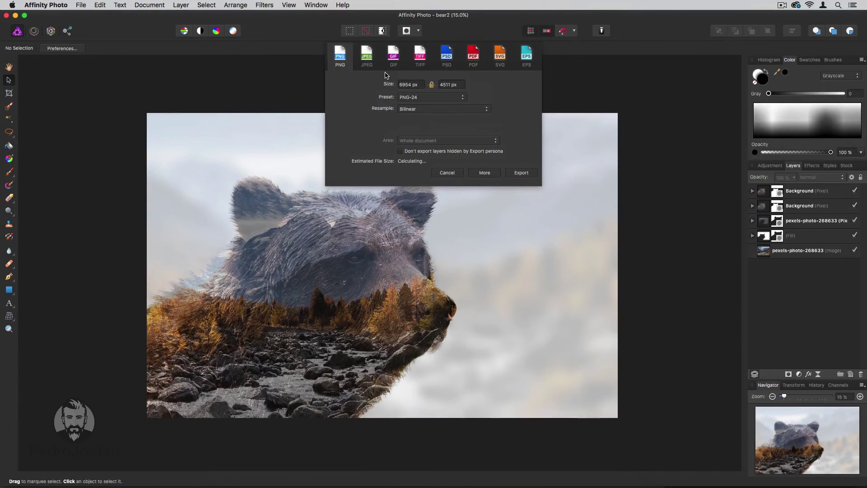
{"action": "left_click", "coordinate": [369, 55]}
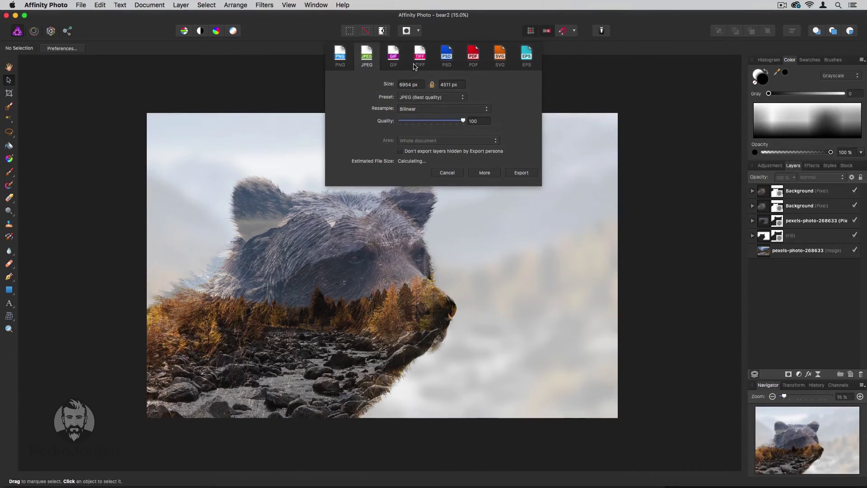
{"action": "left_click", "coordinate": [445, 55]}
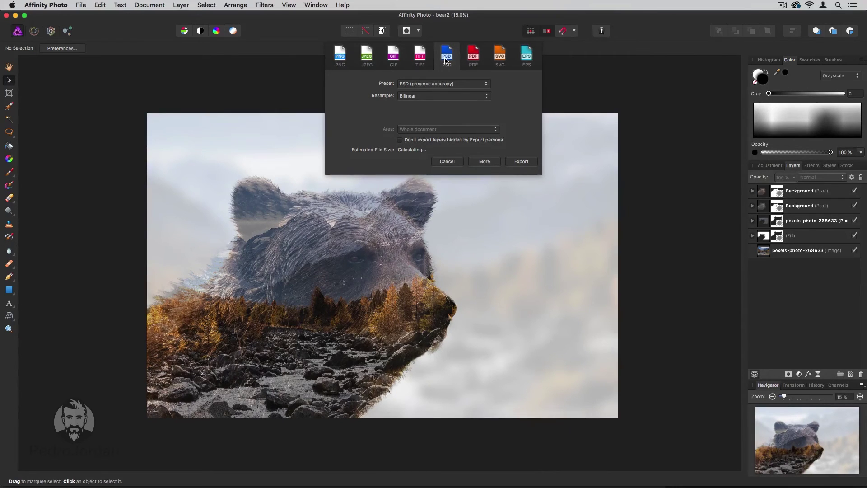